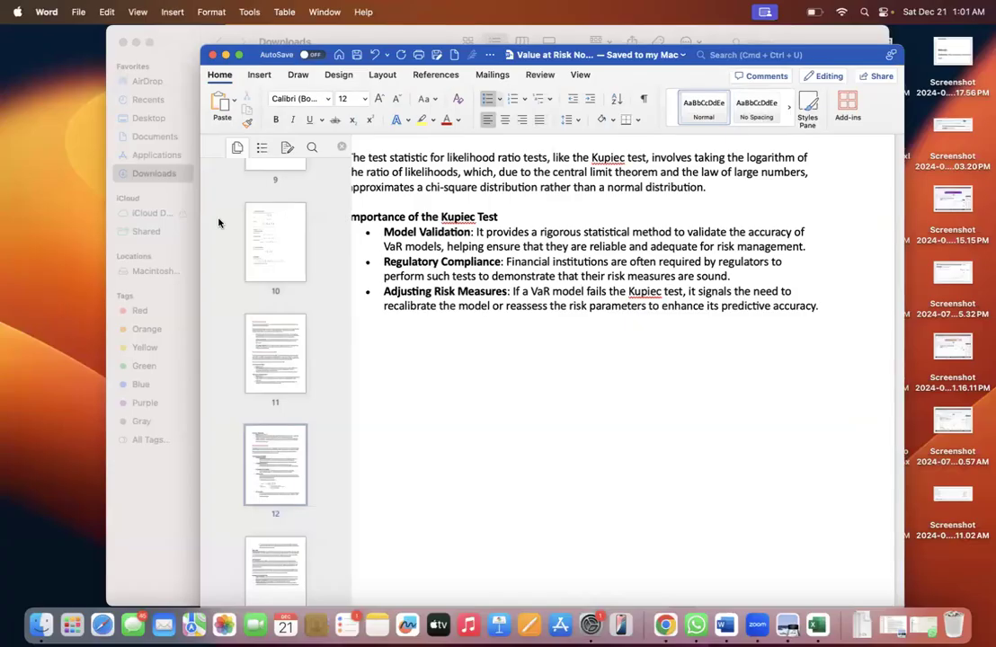
# Switch to the Value at Risk Model workbook in Excel and show the Historical Price table on the Backtesting (Kupiec) sheet
pyautogui.click(179, 222)
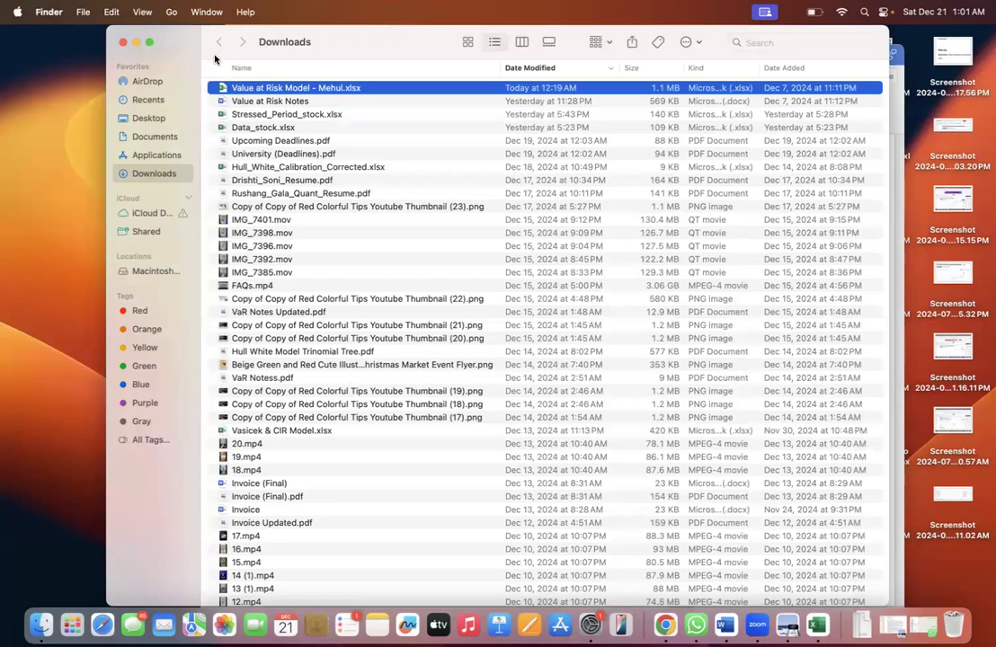
pyautogui.press('super+Tab')
pyautogui.press('super+Tab')
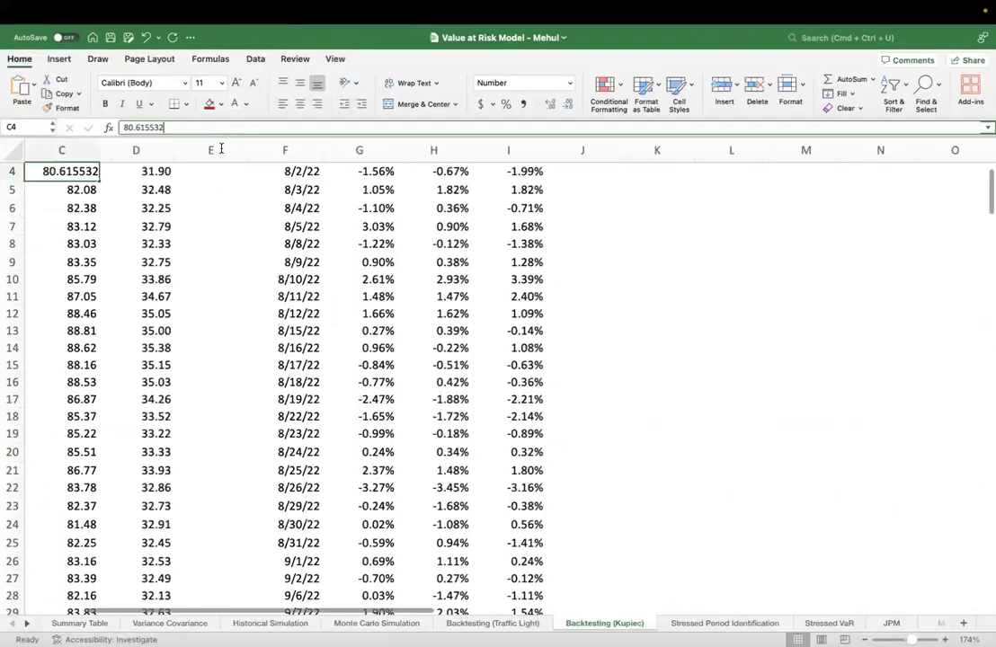
pyautogui.click(216, 278)
pyautogui.scroll(-3, 330, 435)
pyautogui.hscroll(-2, 330, 434)
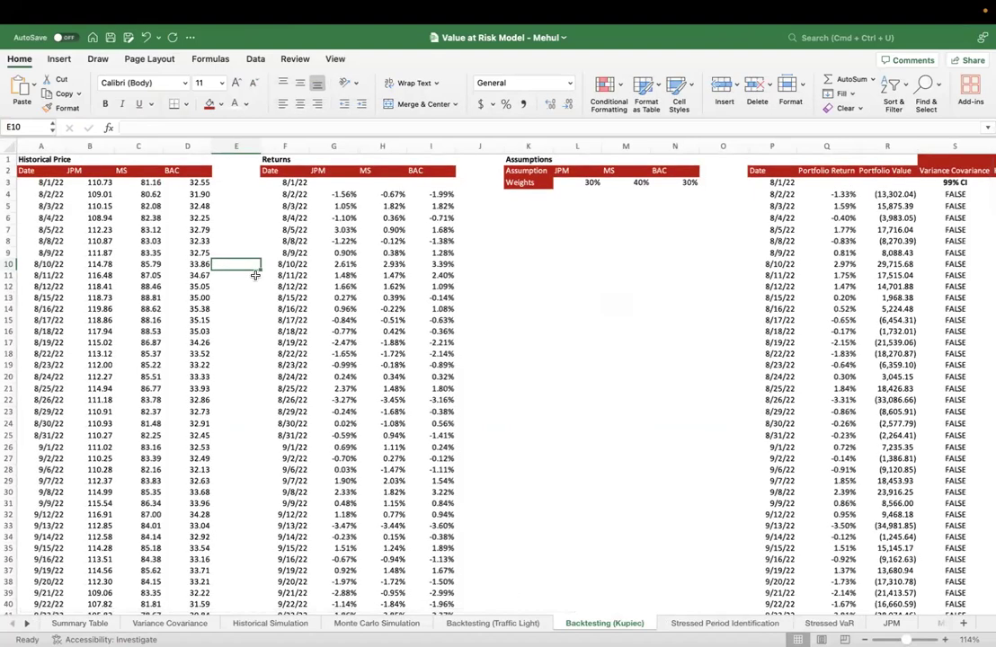
pyautogui.scroll(5, 255, 275)
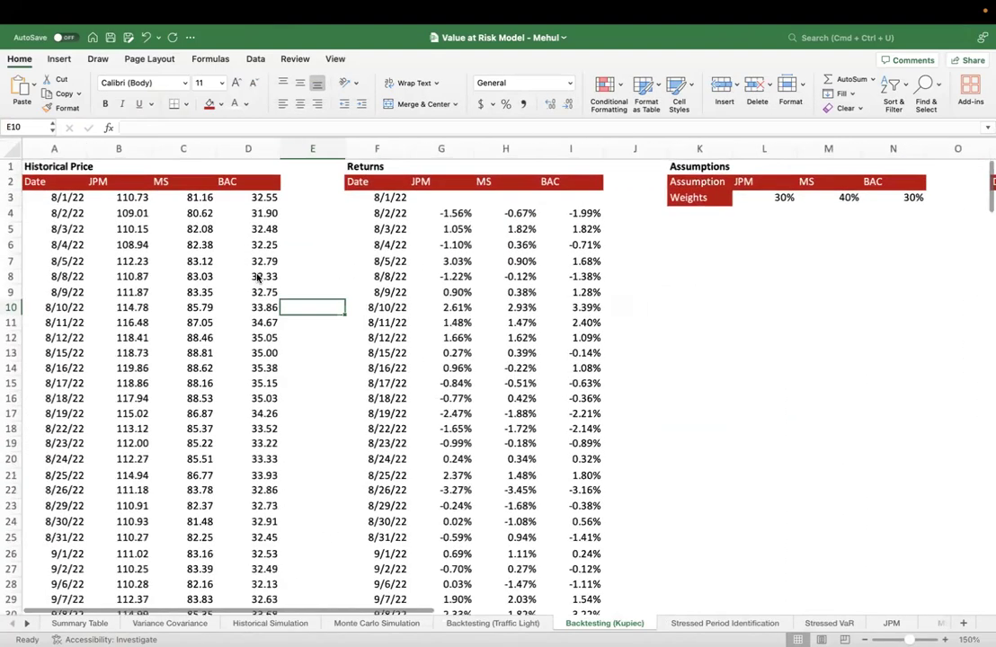
pyautogui.scroll(2, 257, 278)
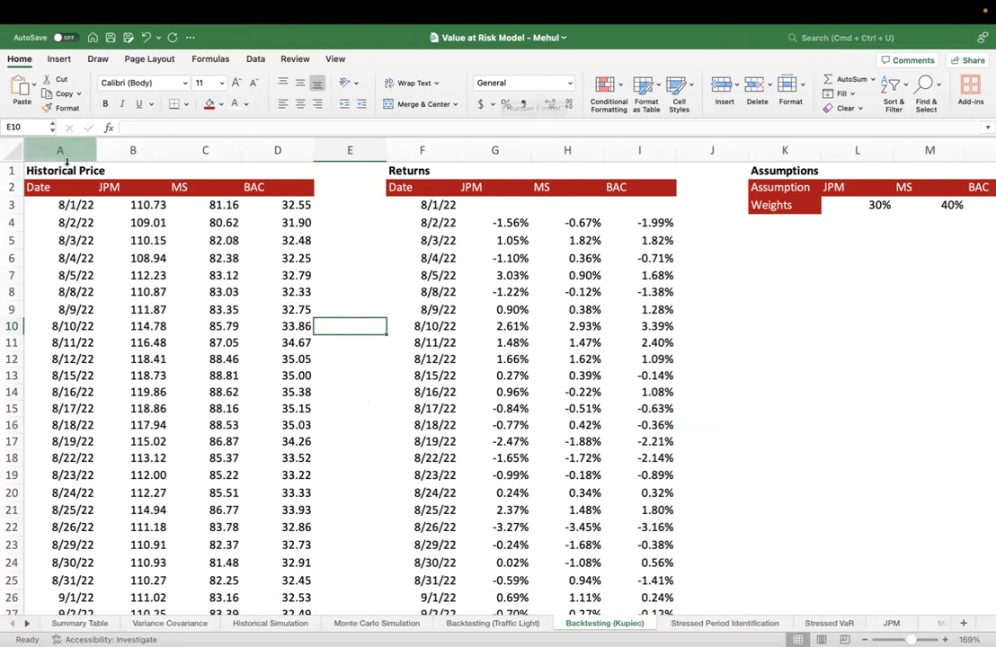
# Review the Historical Price table and its JPM, MS and BAC column headings
pyautogui.moveTo(54, 150); pyautogui.dragTo(262, 187)
pyautogui.click(278, 205)
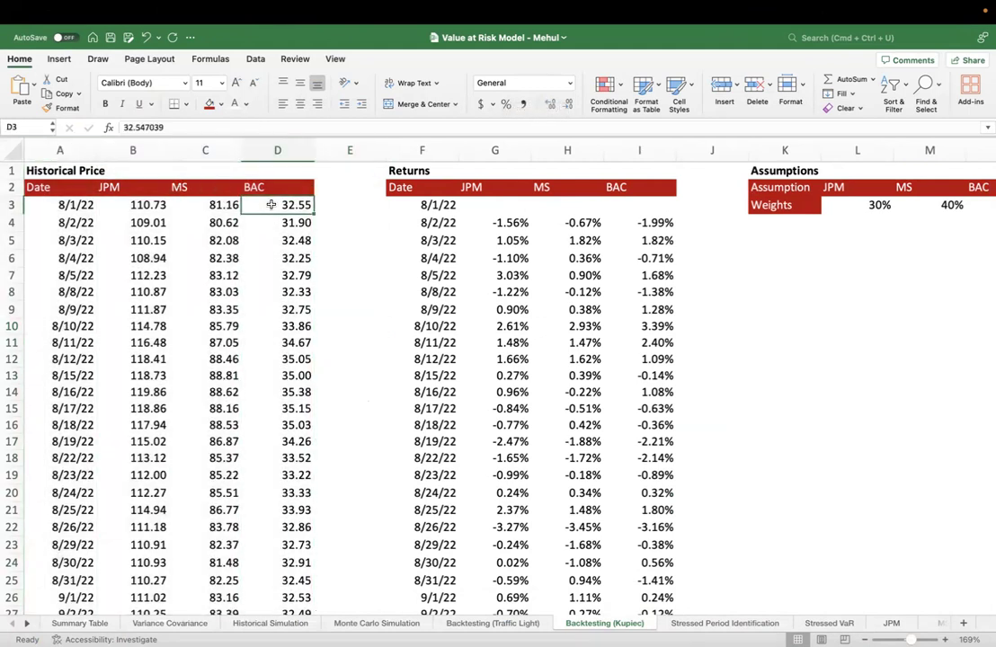
pyautogui.moveTo(116, 187); pyautogui.dragTo(262, 186)
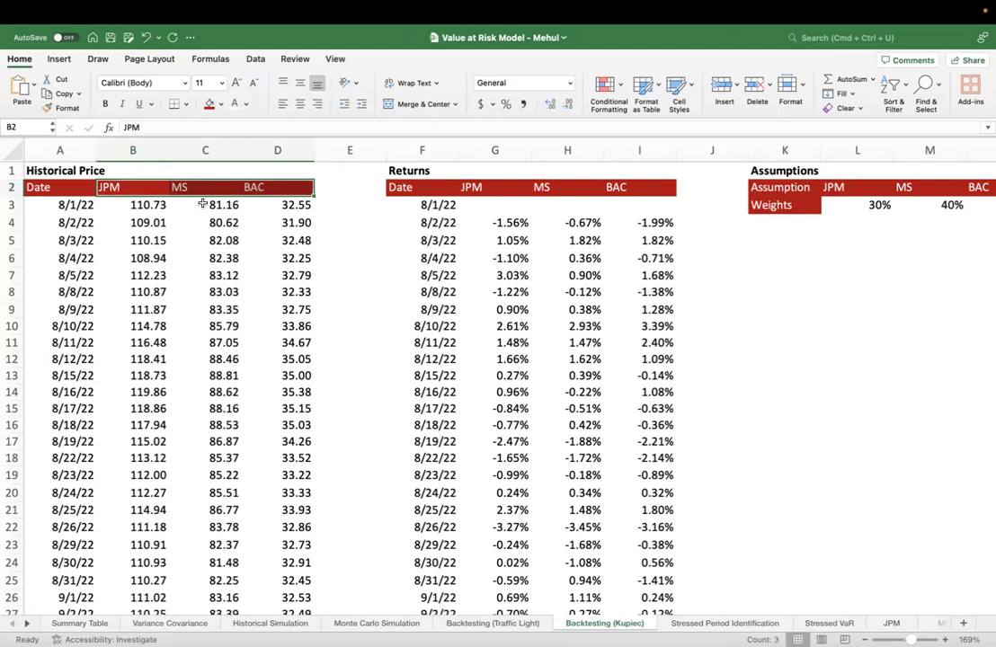
# Inspect the JPM return formula for 8/2/22 and the two prices it references
pyautogui.click(510, 223)
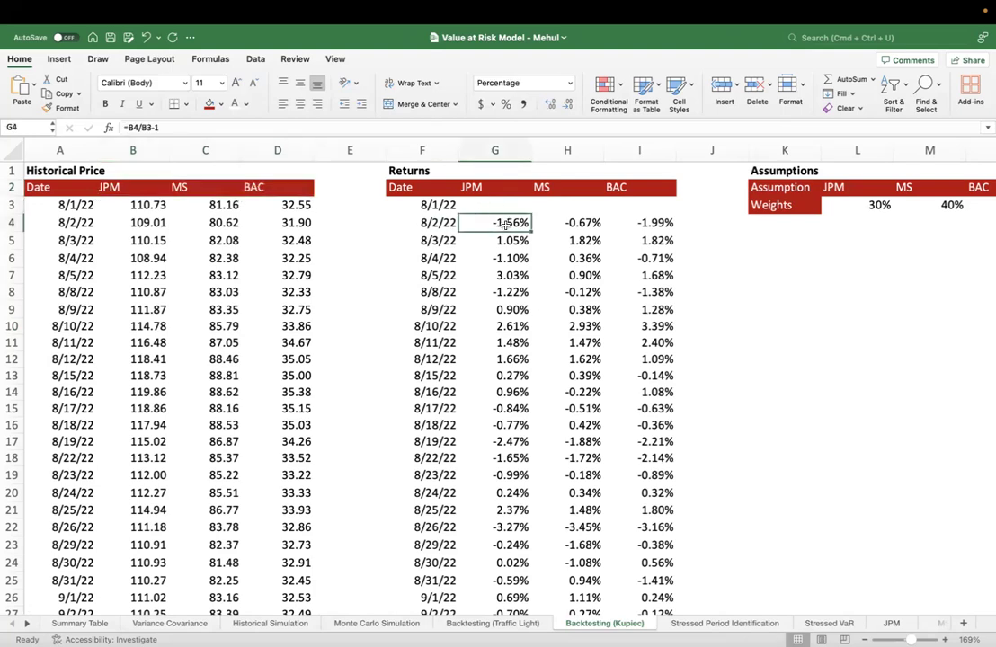
pyautogui.doubleClick(506, 223)
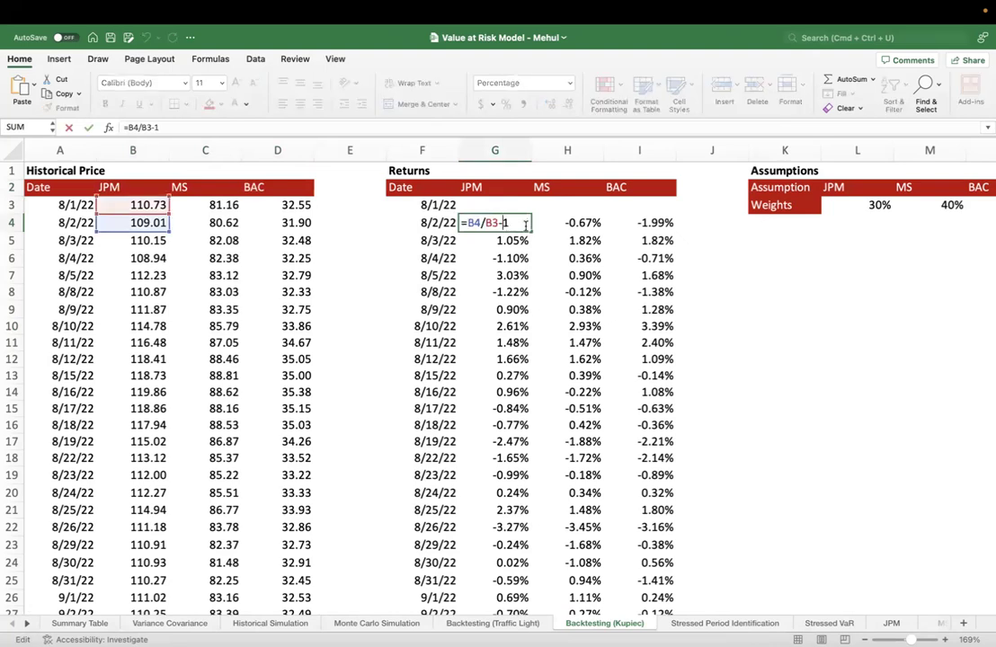
pyautogui.doubleClick(474, 224)
pyautogui.doubleClick(492, 223)
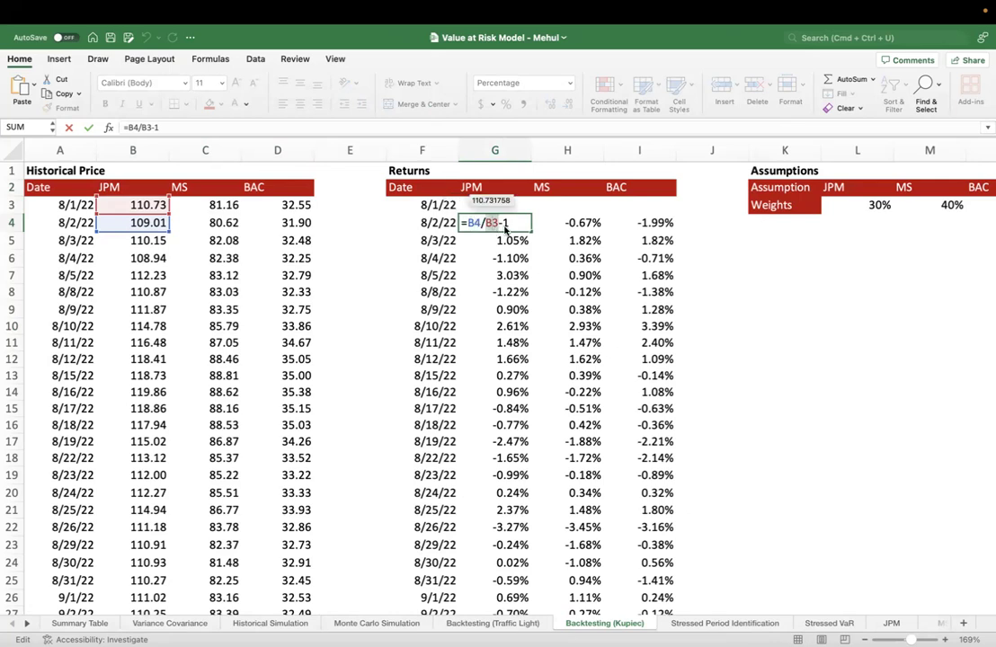
pyautogui.press('Return')
# Inspect the JPM return formula for 8/3/22 and its price references, and look over the first JPM returns
pyautogui.doubleClick(500, 241)
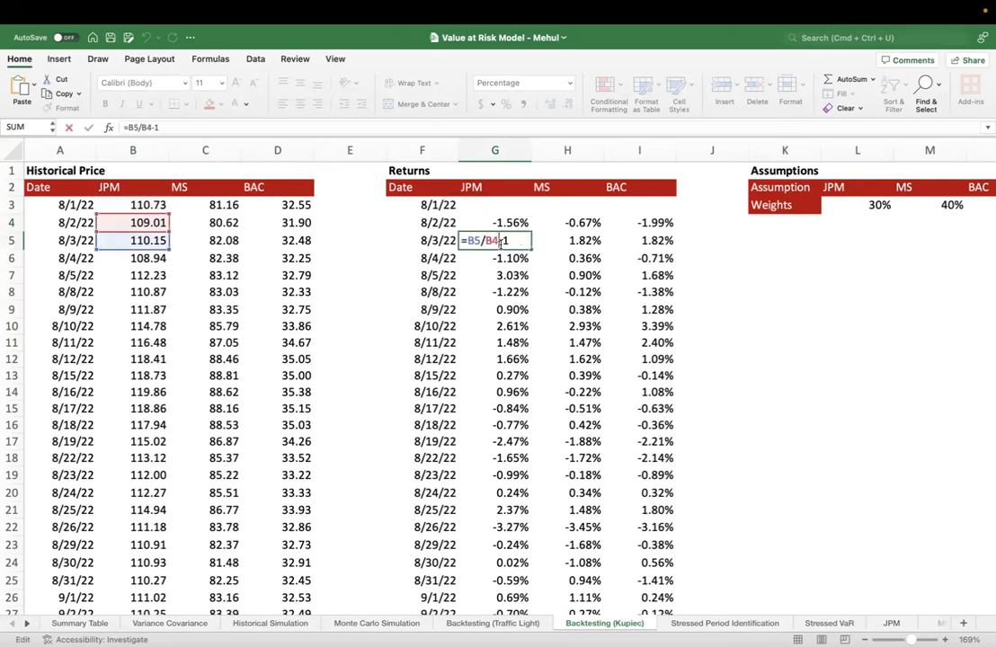
pyautogui.doubleClick(473, 240)
pyautogui.doubleClick(491, 240)
pyautogui.doubleClick(472, 240)
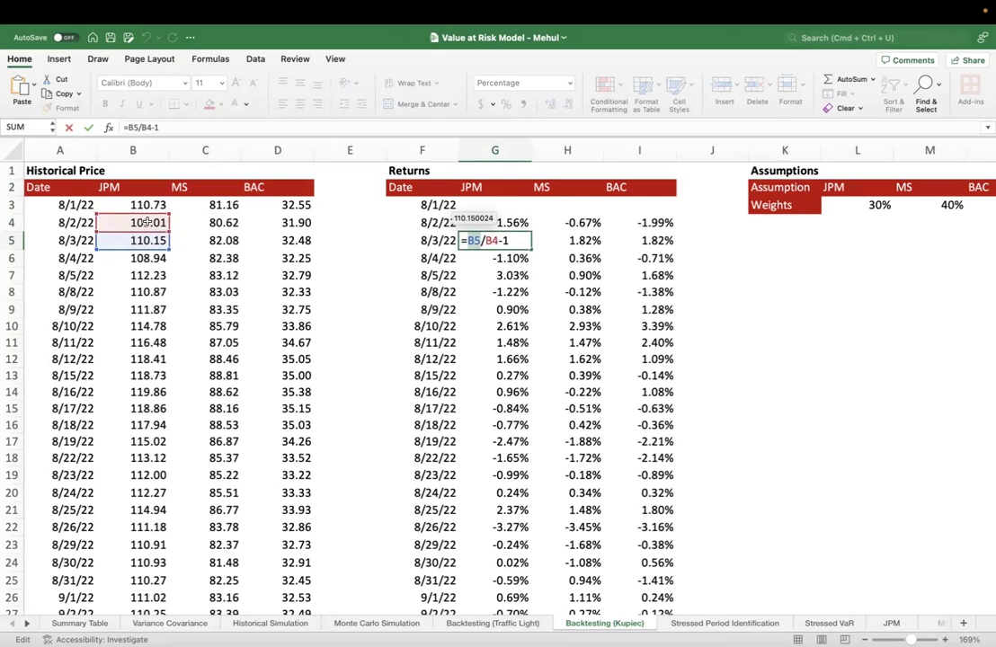
pyautogui.click(499, 224)
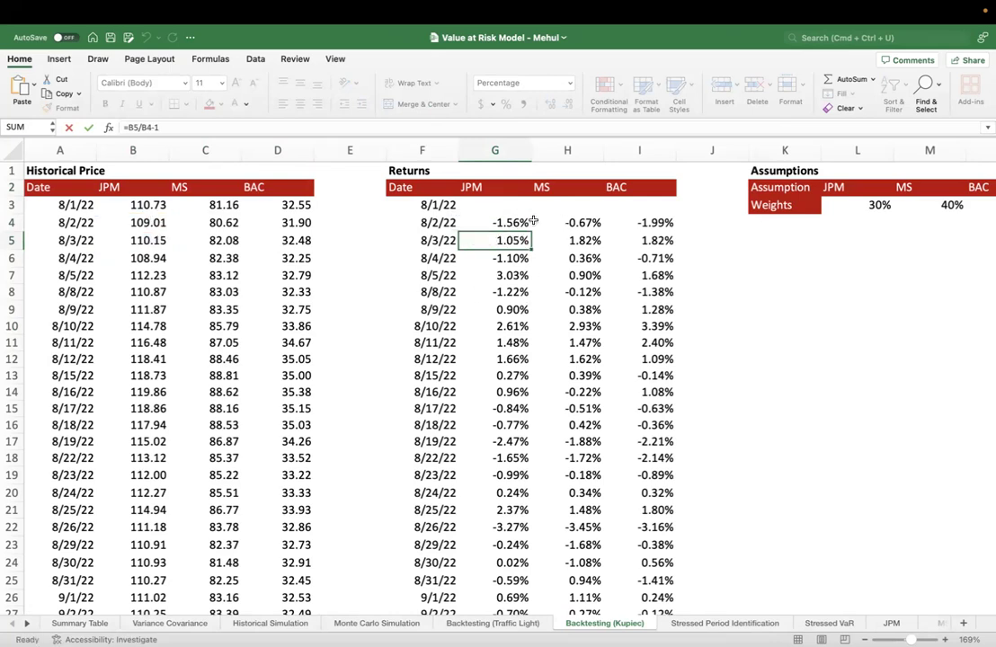
pyautogui.moveTo(499, 224); pyautogui.dragTo(494, 359)
# Inspect the MS return formulas for 8/2/22 and 8/3/22
pyautogui.doubleClick(581, 225)
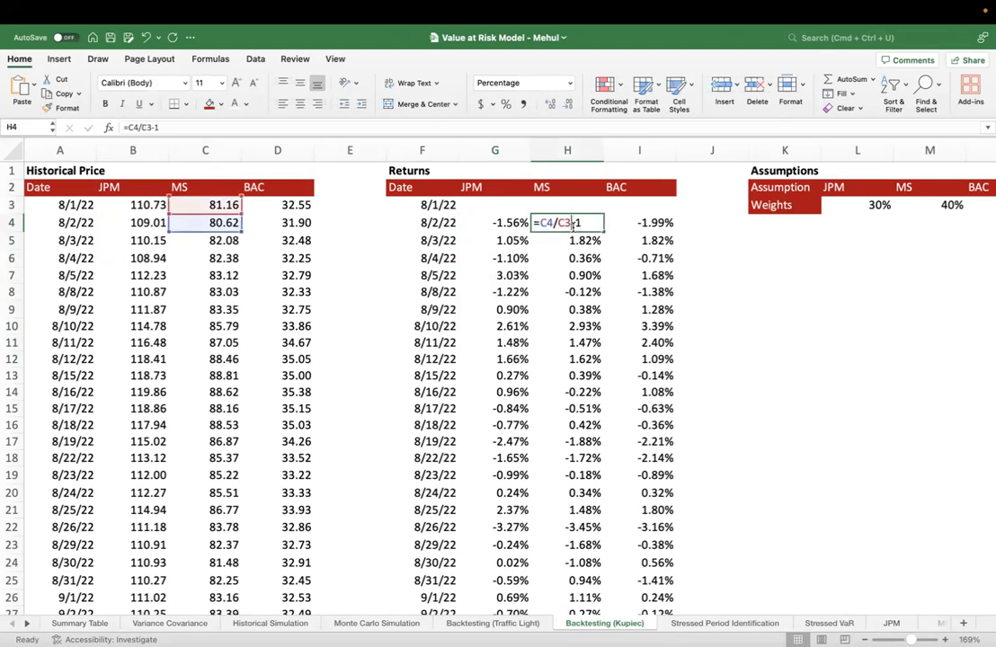
pyautogui.press('Return')
pyautogui.doubleClick(587, 241)
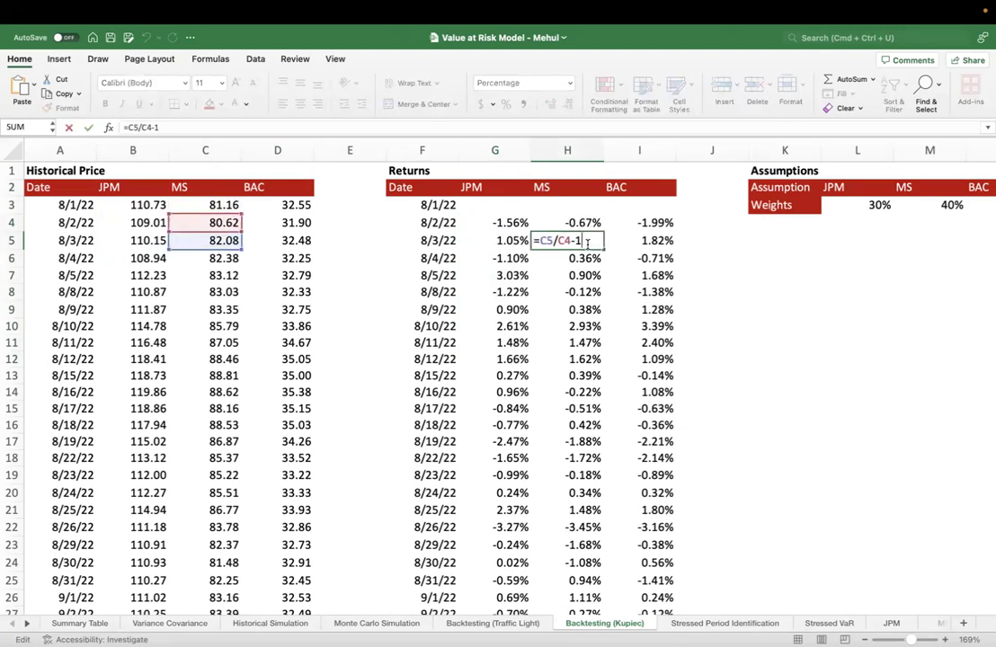
pyautogui.press('Return')
# Inspect the BAC return formulas for 8/2/22 and 8/3/22 without changing them
pyautogui.doubleClick(644, 223)
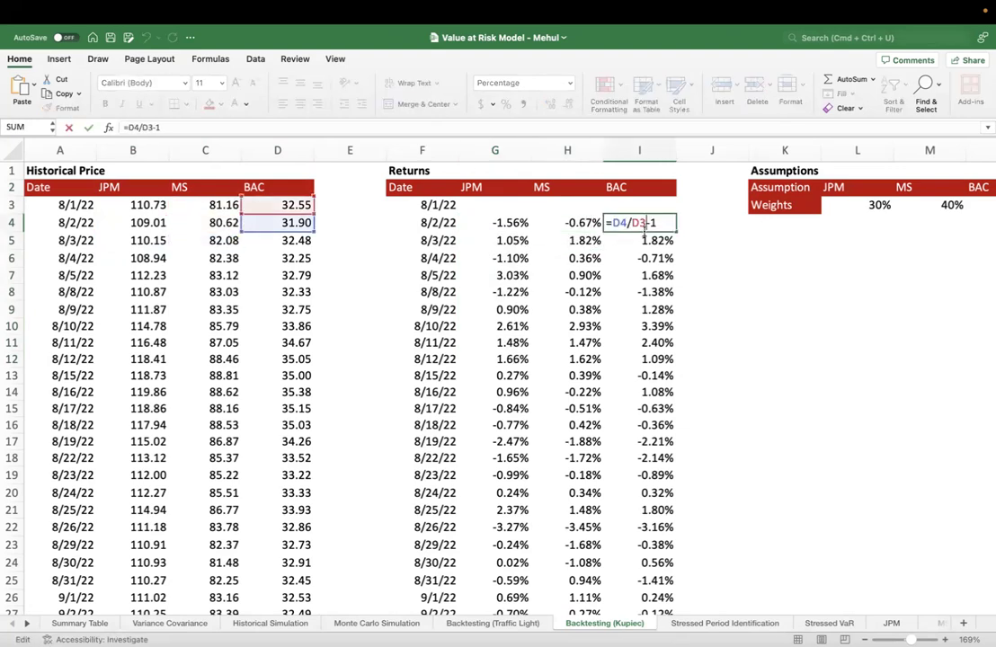
pyautogui.press('Escape')
pyautogui.click(644, 241)
pyautogui.doubleClick(653, 240)
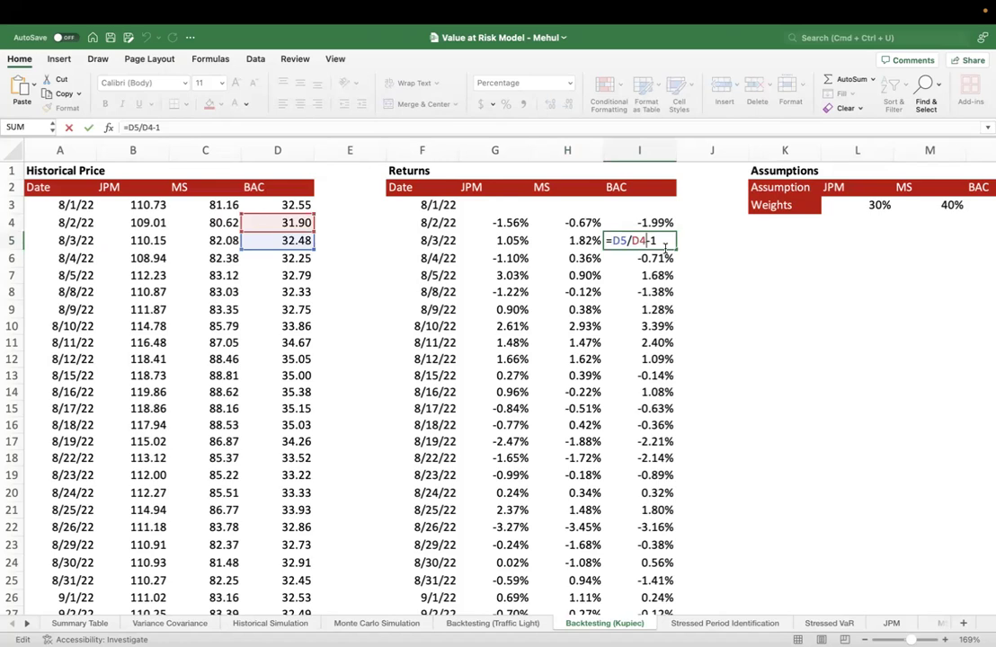
pyautogui.press('Escape')
# Review the JPM, MS and BAC columns of the Returns table one by one, including their headings
pyautogui.hscroll(5, 665, 247)
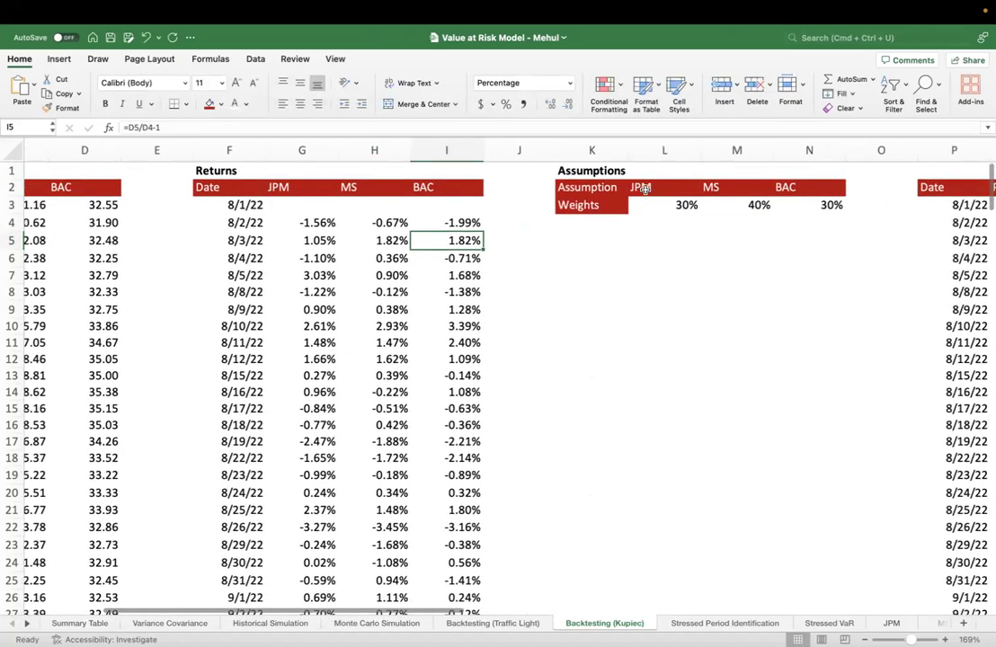
pyautogui.hscroll(2, 647, 194)
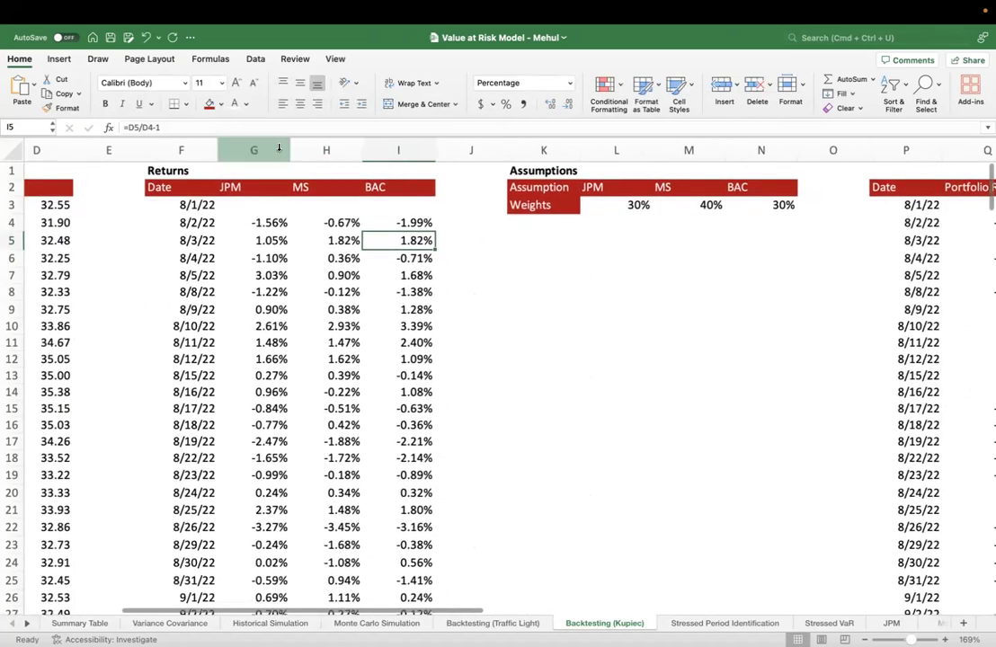
pyautogui.click(279, 149)
pyautogui.click(324, 149)
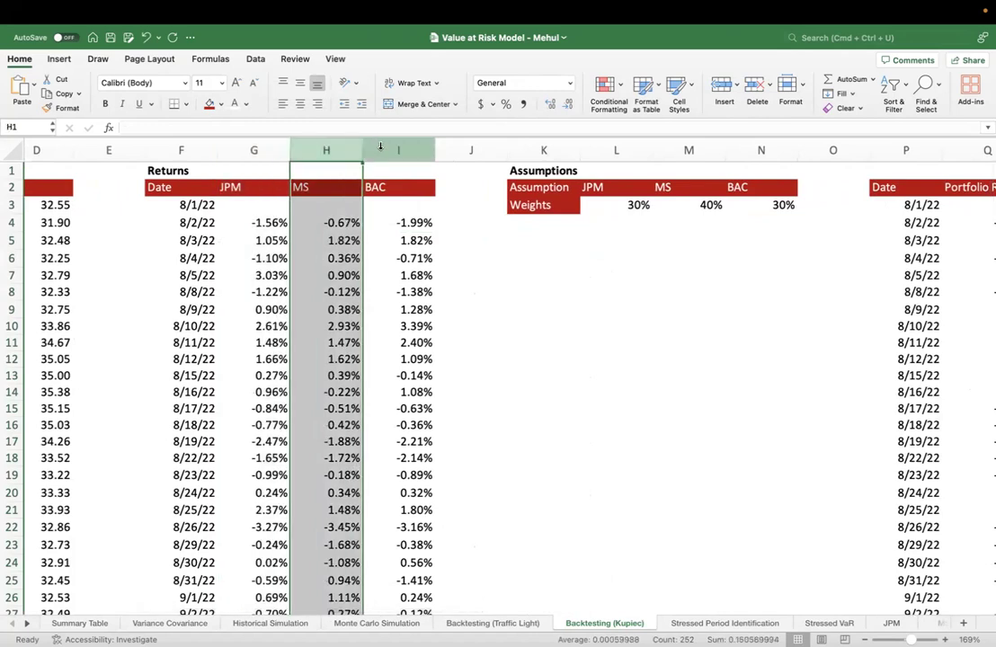
pyautogui.click(380, 147)
pyautogui.click(463, 222)
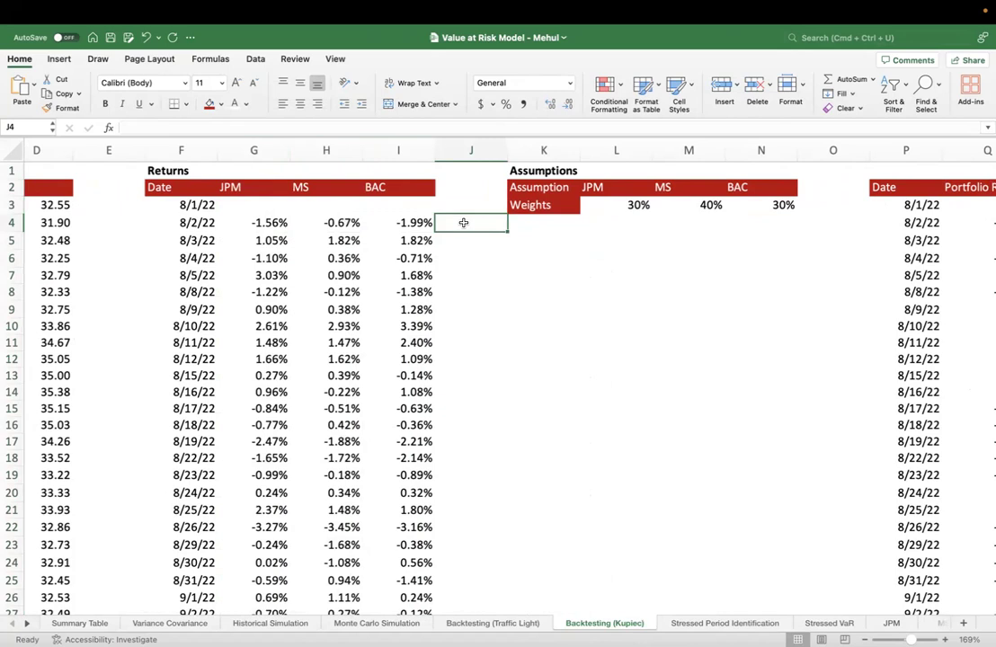
pyautogui.moveTo(229, 187); pyautogui.dragTo(400, 171)
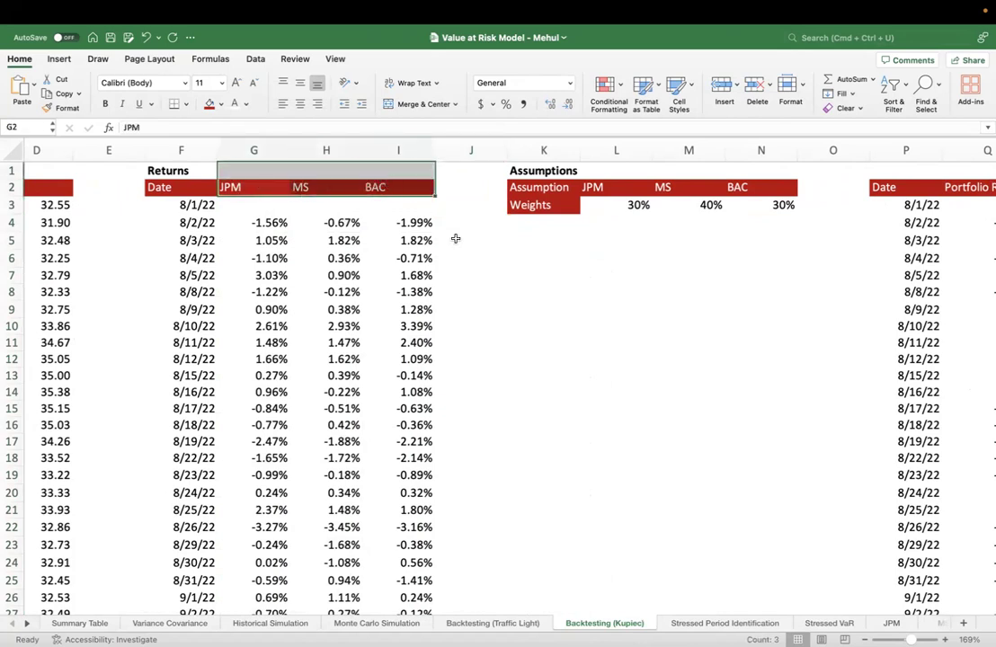
# Match the JPM, MS and BAC weights in the Assumptions table with their corresponding return columns
pyautogui.hscroll(3, 495, 276)
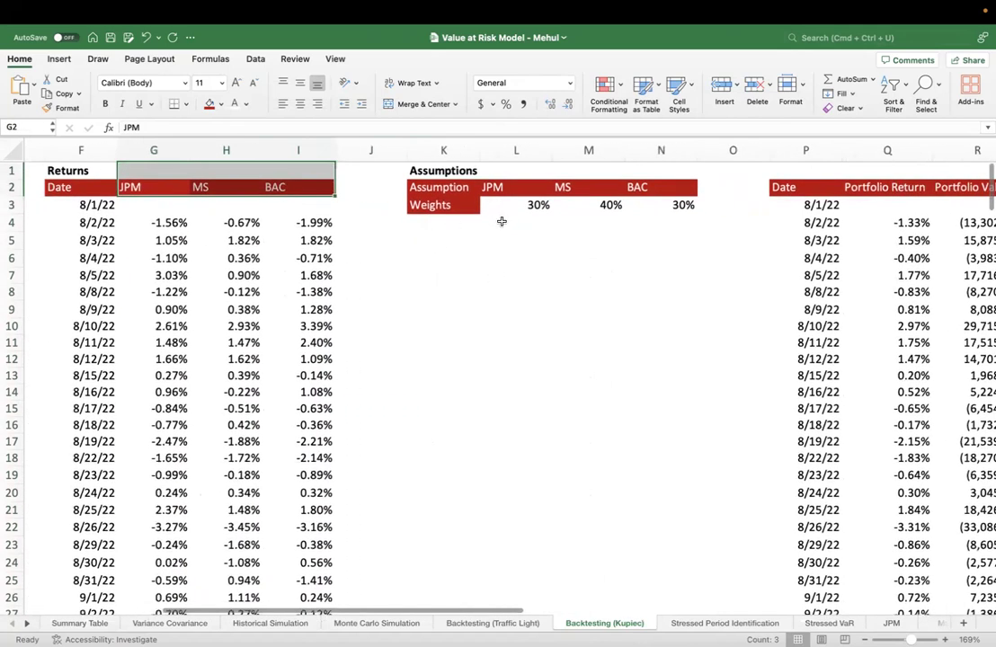
pyautogui.doubleClick(516, 206)
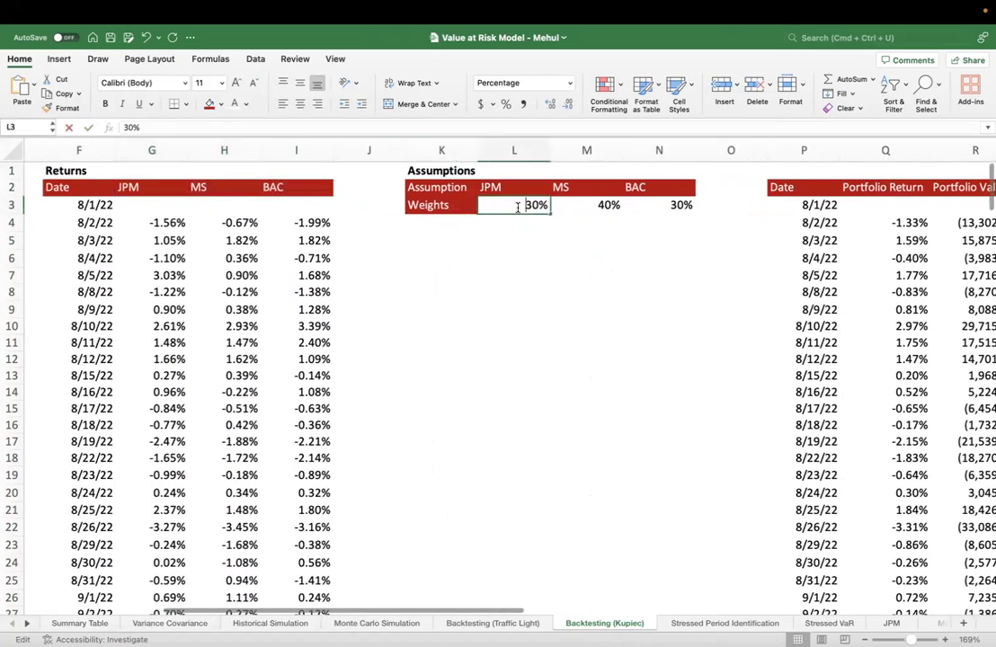
pyautogui.press('Escape')
pyautogui.click(169, 222)
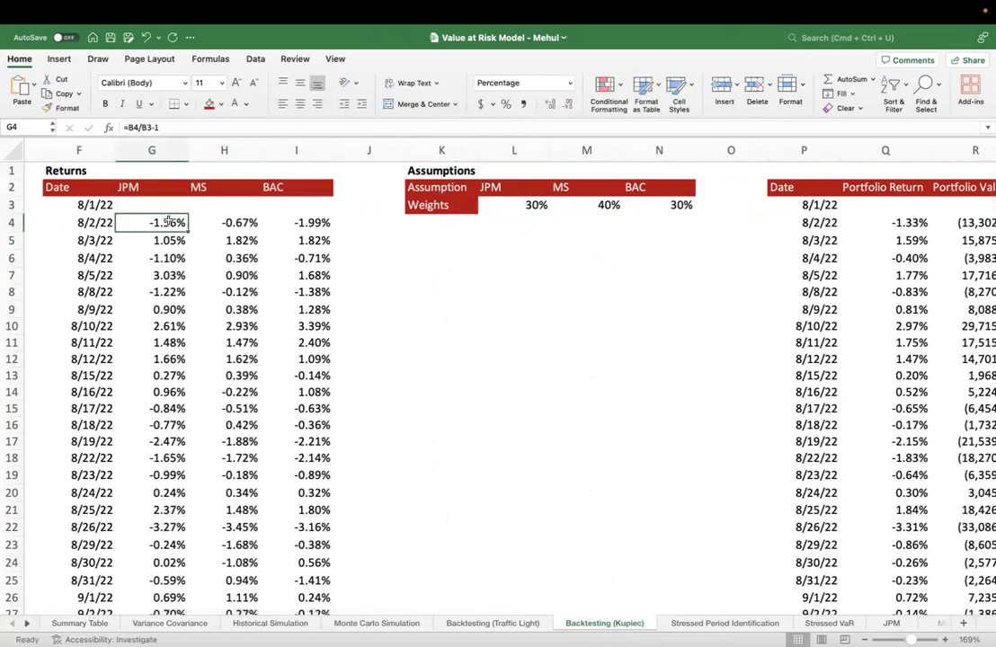
pyautogui.click(580, 205)
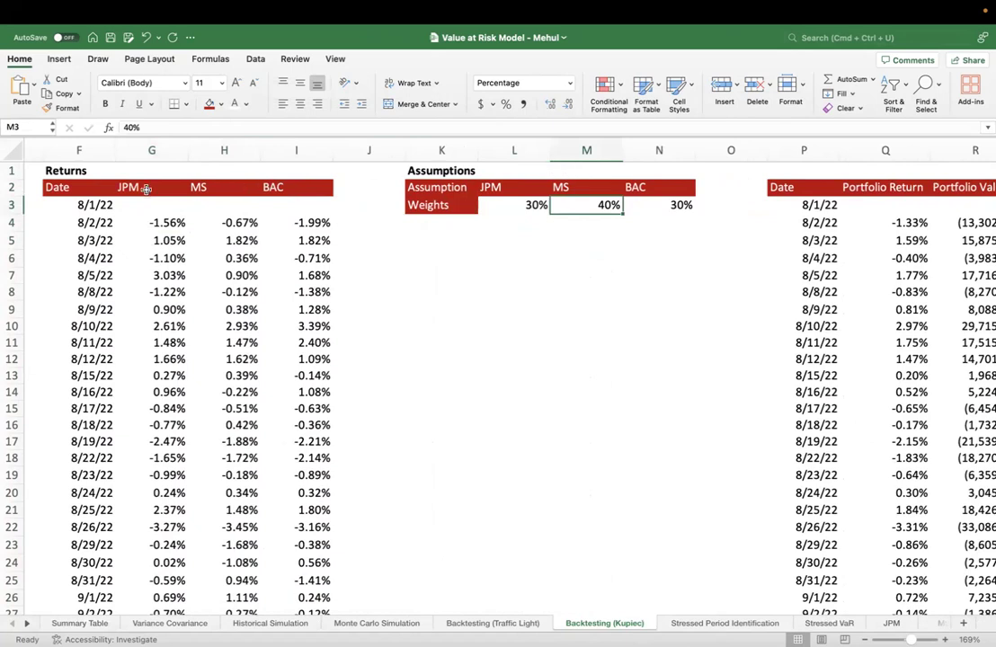
pyautogui.click(224, 150)
pyautogui.click(668, 205)
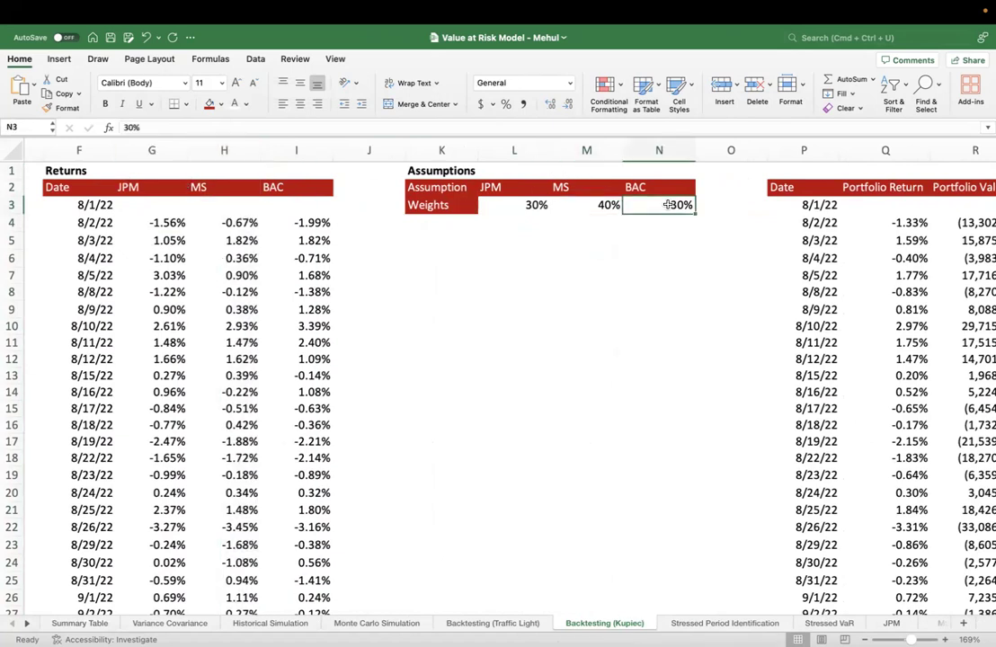
pyautogui.click(296, 150)
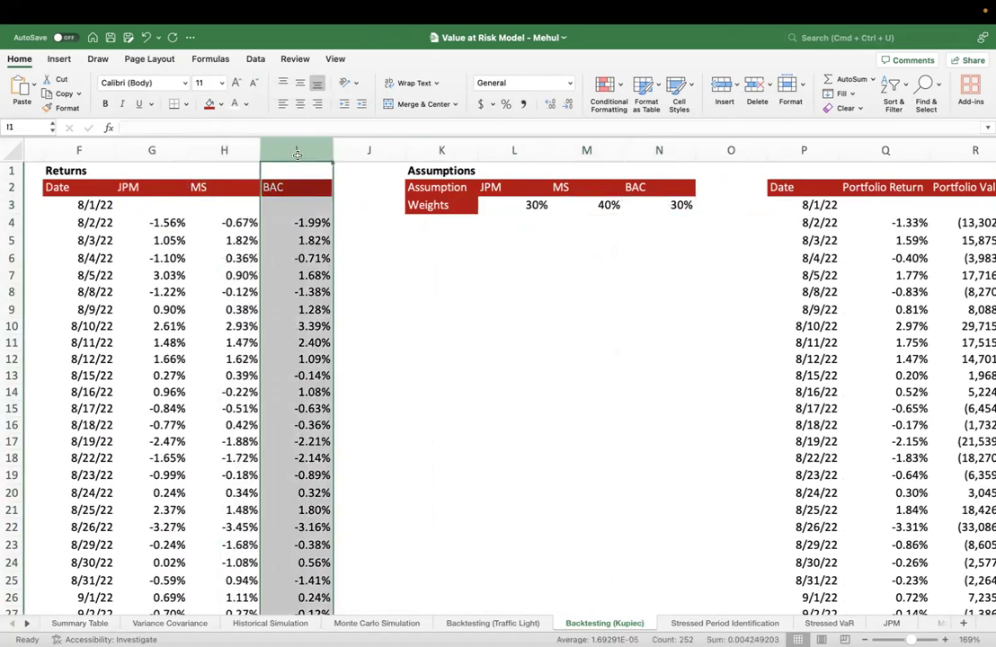
pyautogui.click(497, 235)
# Check the three portfolio weights together, and go through the JPM, MS and BAC assumption columns individually
pyautogui.moveTo(526, 204); pyautogui.dragTo(663, 206)
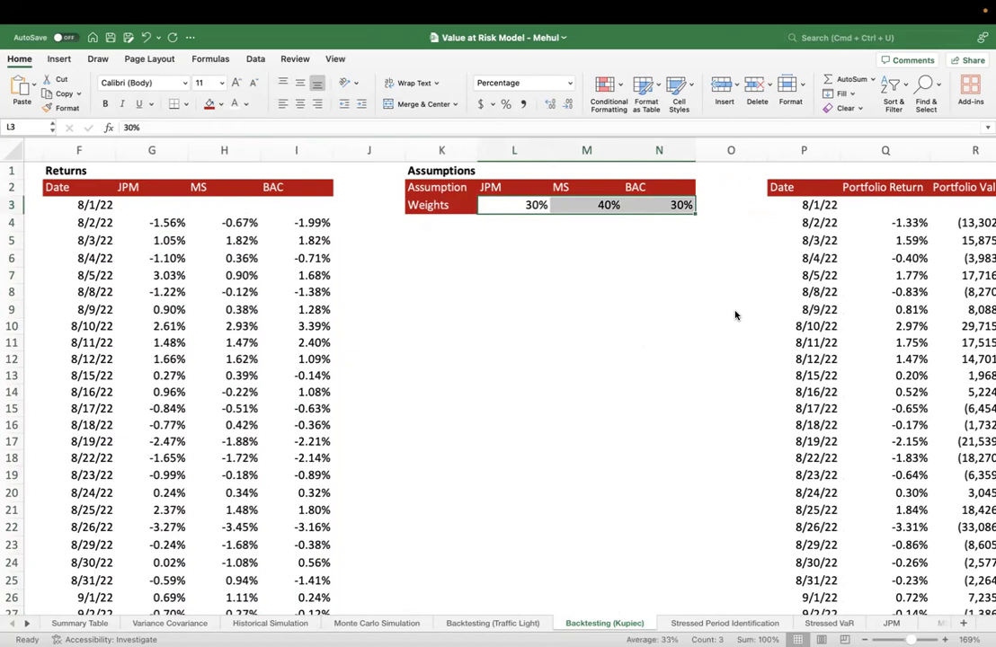
pyautogui.click(500, 260)
pyautogui.click(516, 154)
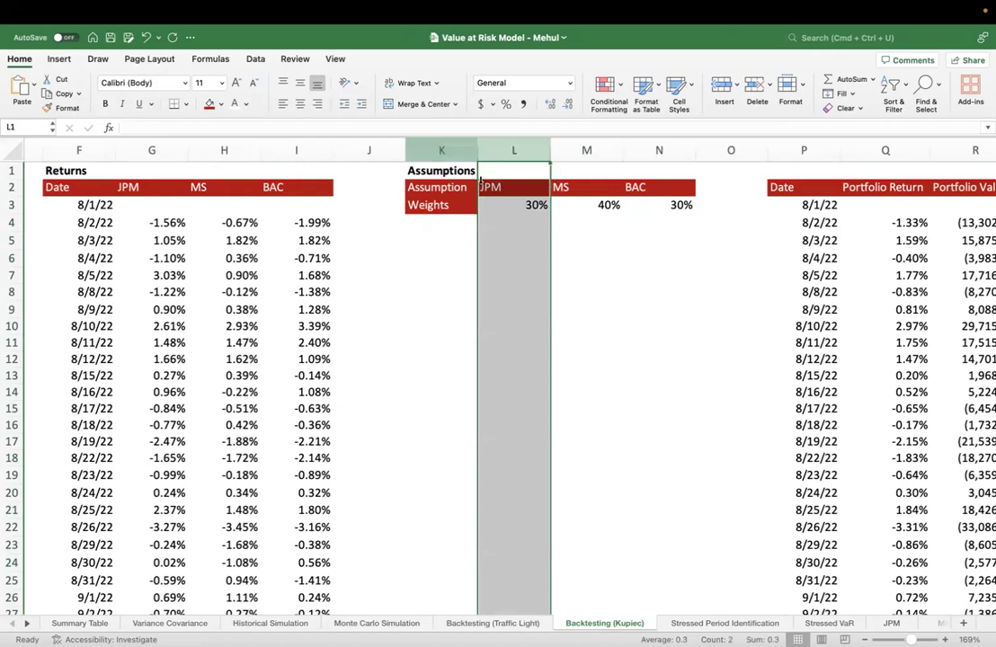
pyautogui.click(592, 153)
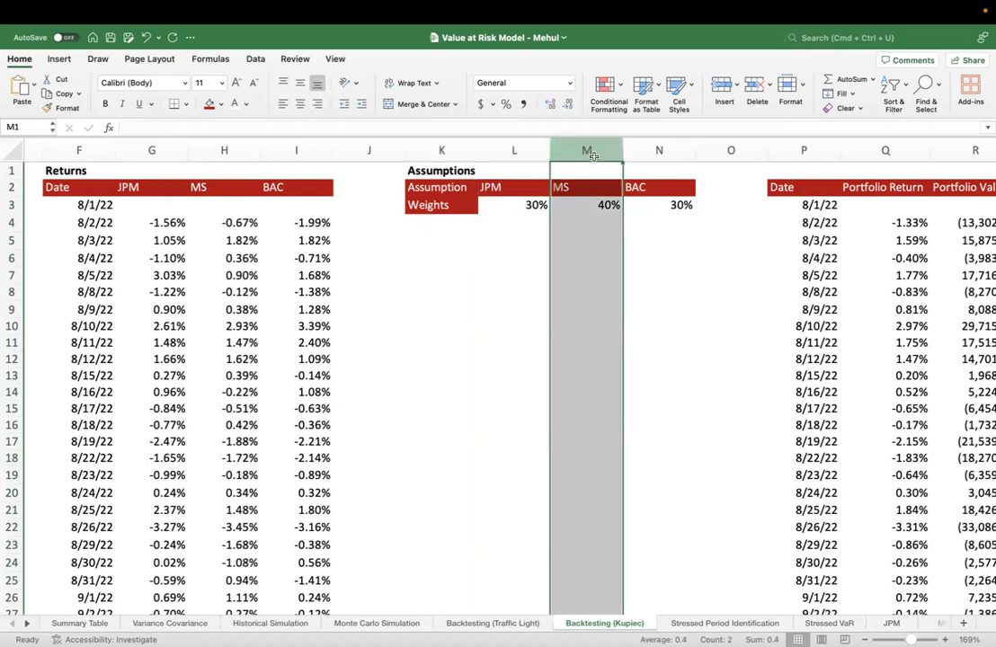
pyautogui.click(659, 150)
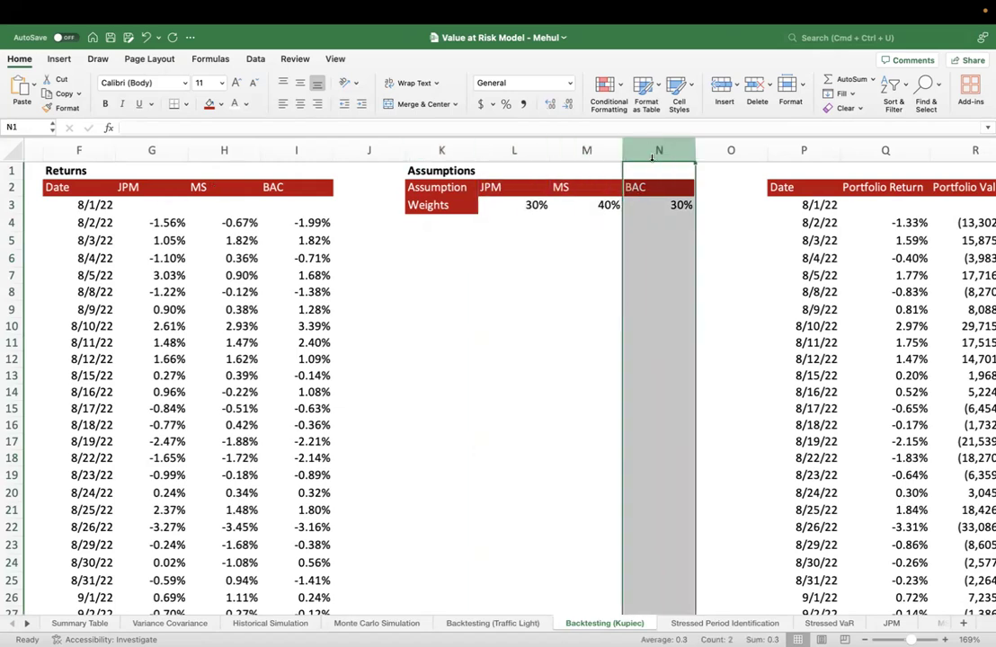
# Inspect the 8/2/22 portfolio return formula and trace its ranges to the stock returns and weights, without changing it
pyautogui.hscroll(3, 610, 264)
pyautogui.click(609, 262)
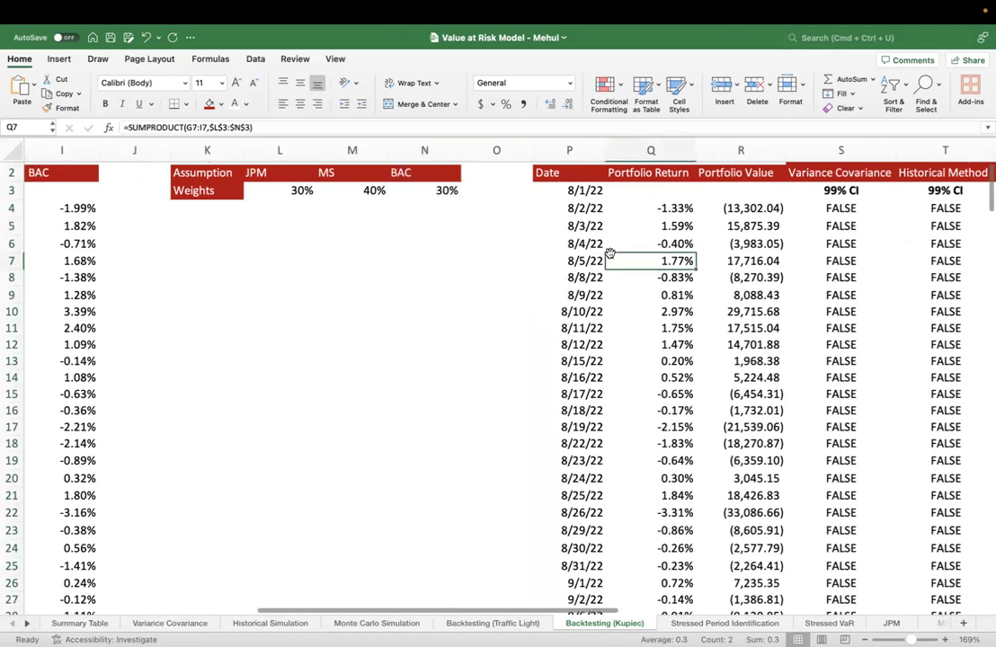
pyautogui.doubleClick(651, 208)
pyautogui.scroll(1, 539, 272)
pyautogui.hscroll(-3, 539, 273)
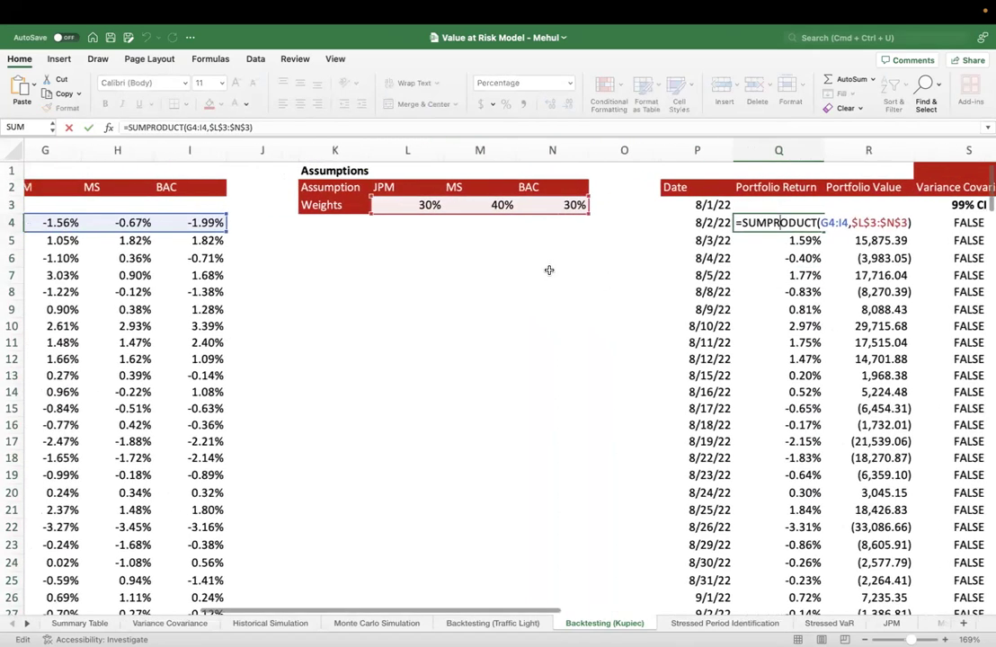
pyautogui.hscroll(-1, 528, 274)
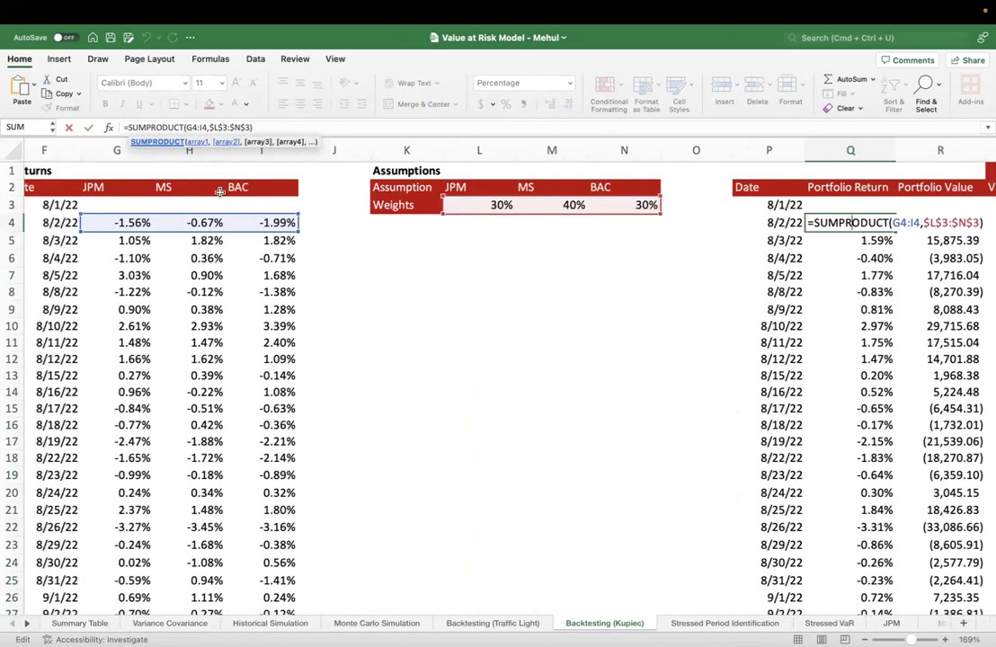
pyautogui.press('Return')
# Add the note "w1*r1 + w2*r2 + w3*r3" in cell K5 below the Assumptions table
pyautogui.click(436, 239)
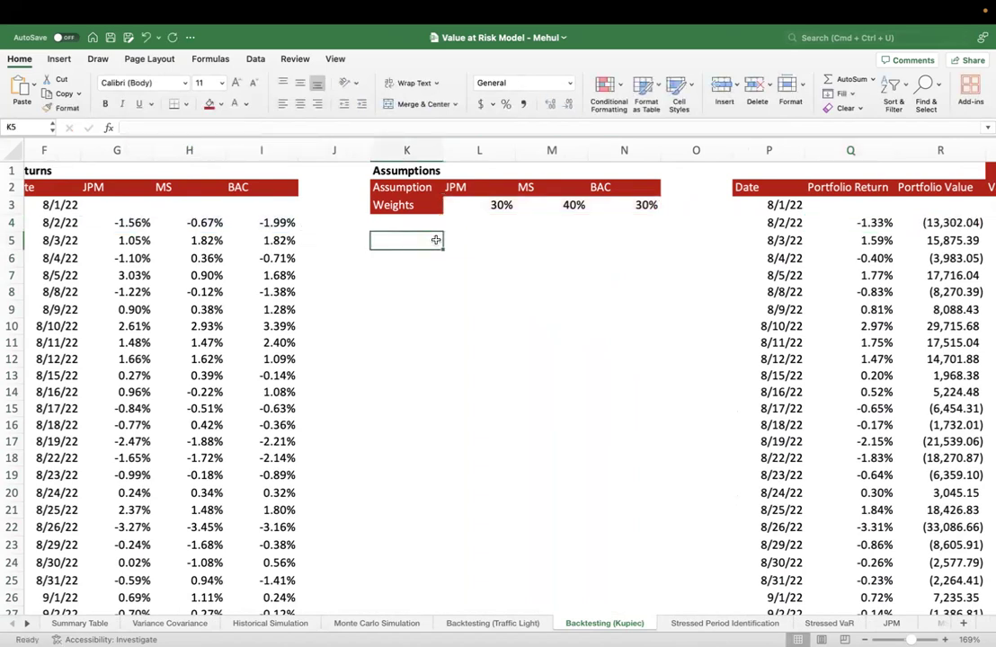
pyautogui.write('wq')
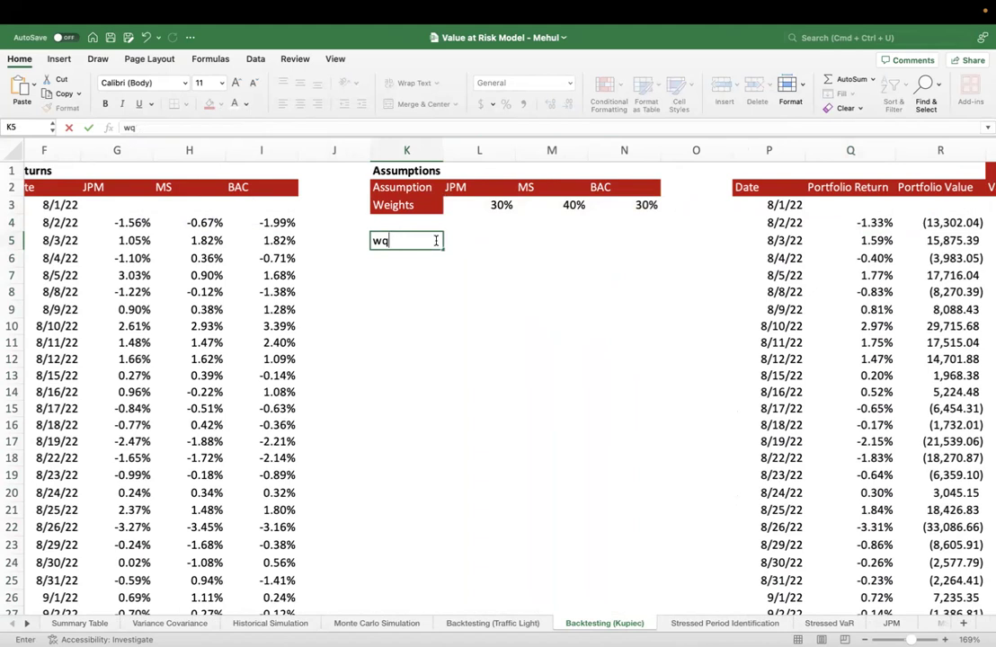
pyautogui.press('BackSpace')
pyautogui.write('1*r1 + w2*r2 + w3*r3')
pyautogui.press('Return')
pyautogui.click(436, 240)
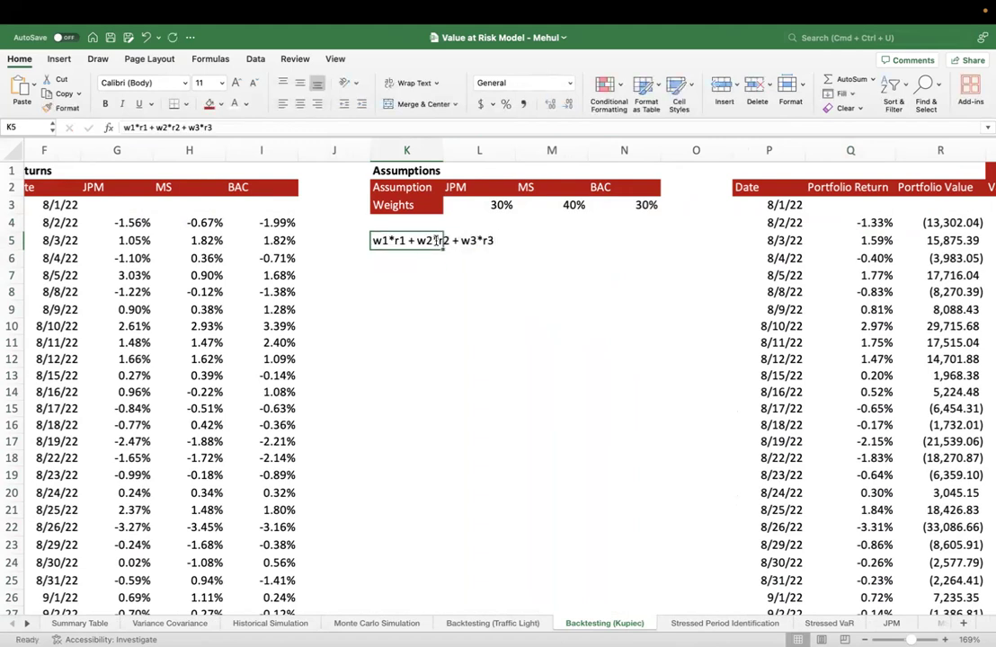
# Compare the SUMPRODUCT formulas behind the 8/2/22 and 8/3/22 portfolio returns, checking which return rows and weights they use
pyautogui.click(877, 222)
pyautogui.doubleClick(876, 222)
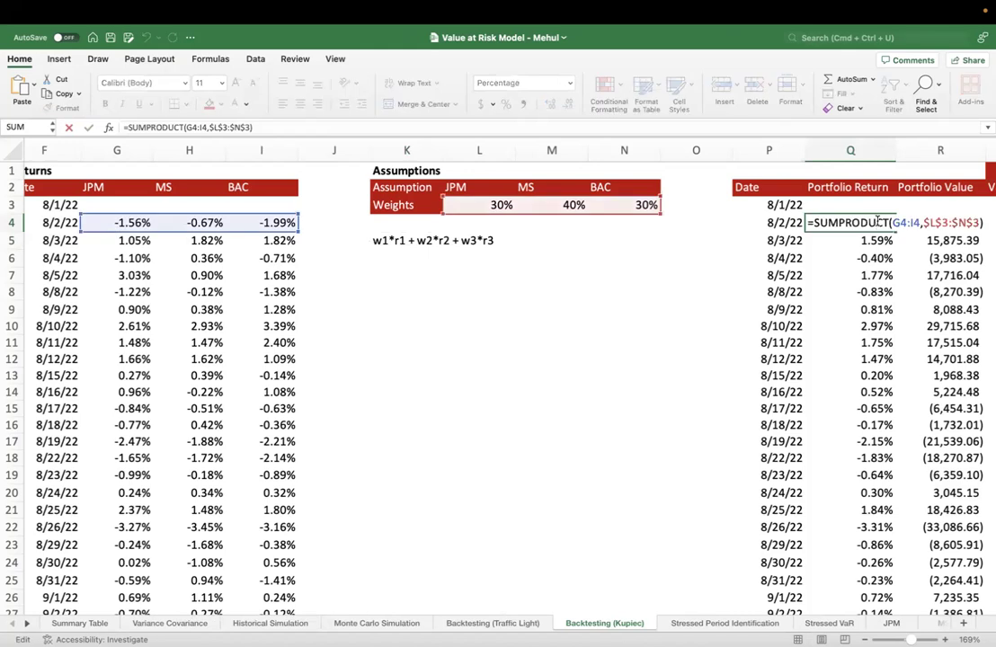
pyautogui.press('Return')
pyautogui.doubleClick(878, 240)
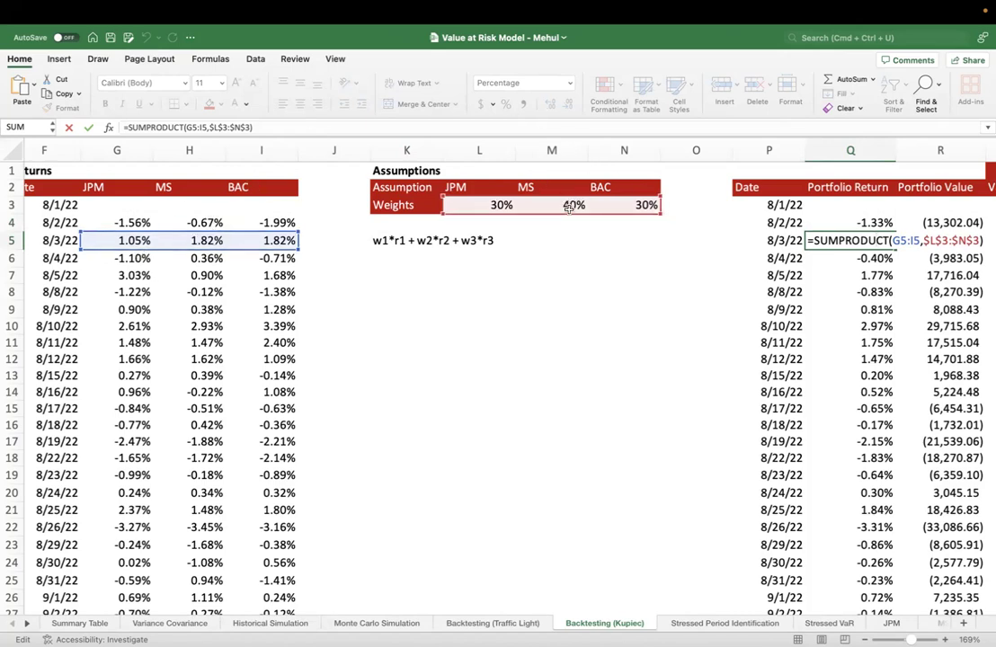
pyautogui.hscroll(5, 487, 263)
pyautogui.hscroll(-6, 498, 258)
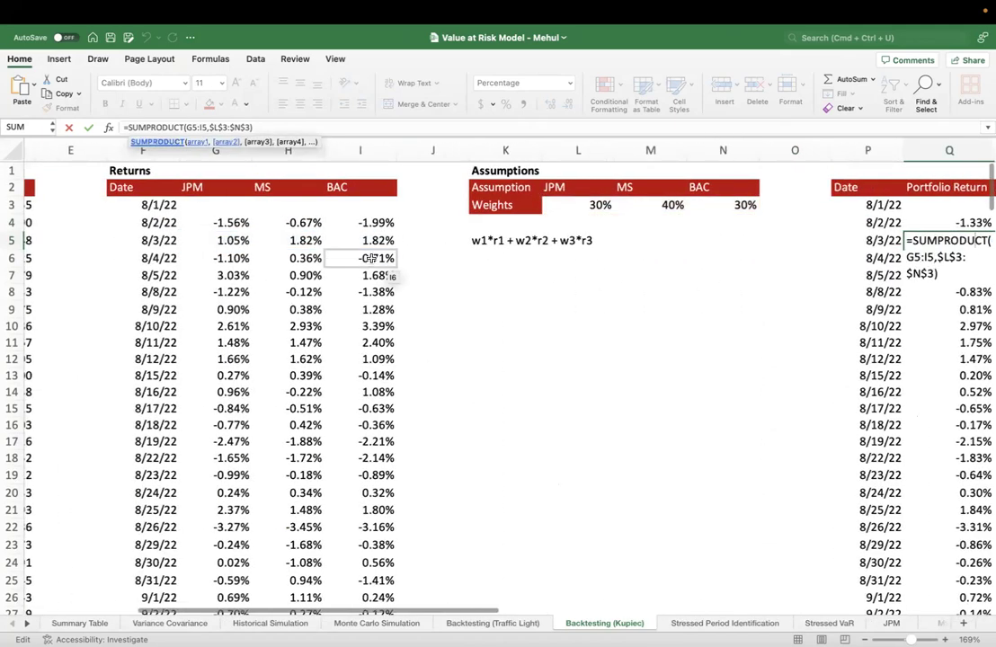
pyautogui.hotkey('ctrl', 'Return')
pyautogui.doubleClick(956, 243)
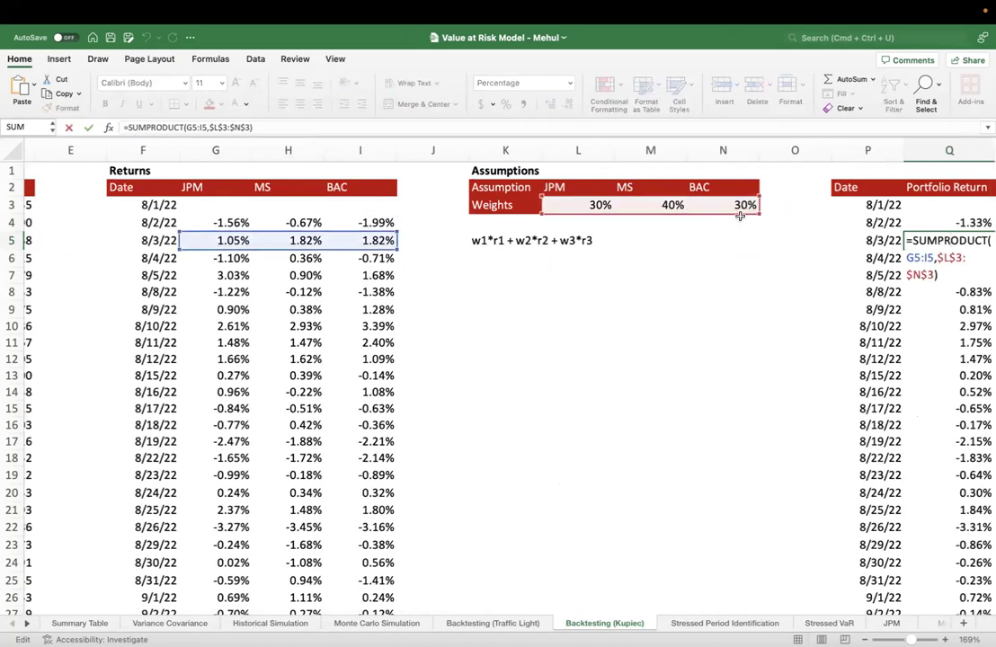
pyautogui.press('Escape')
# Relate the BAC weight and the weighted-return note in K5 to the 8/2/22 portfolio return
pyautogui.click(746, 206)
pyautogui.click(501, 240)
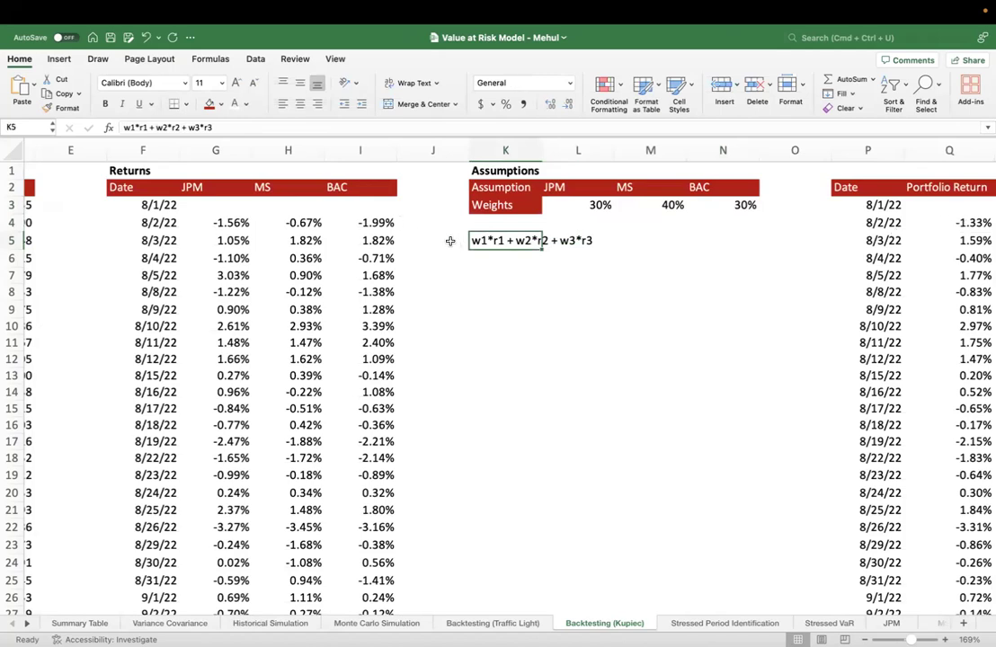
pyautogui.moveTo(451, 241); pyautogui.dragTo(614, 241)
pyautogui.click(926, 222)
# Rename the Portfolio Value column heading in R2 to "PnL"
pyautogui.hscroll(10, 935, 222)
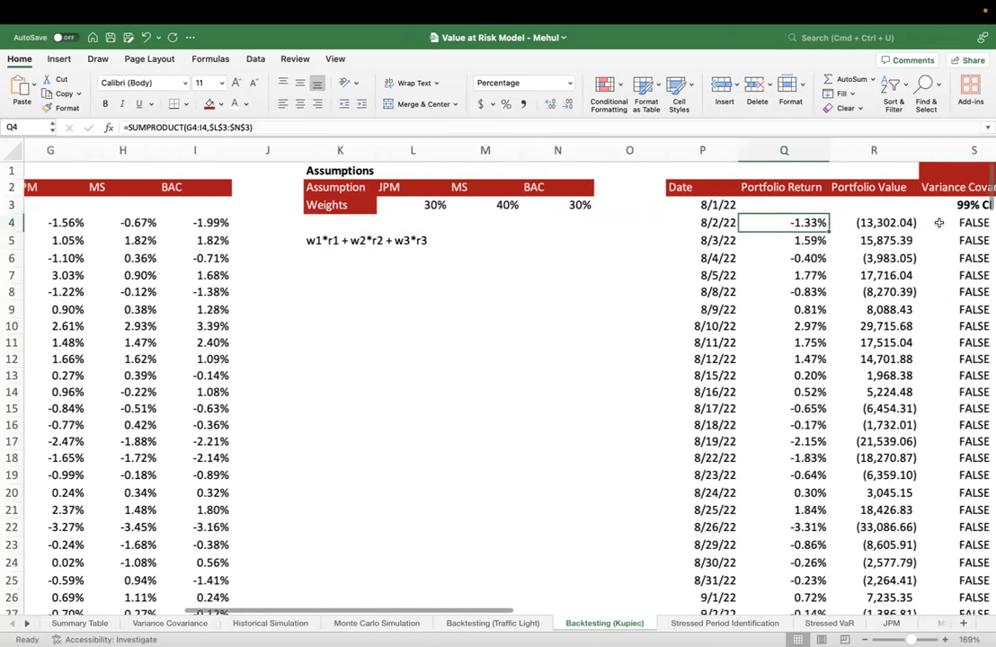
pyautogui.click(541, 186)
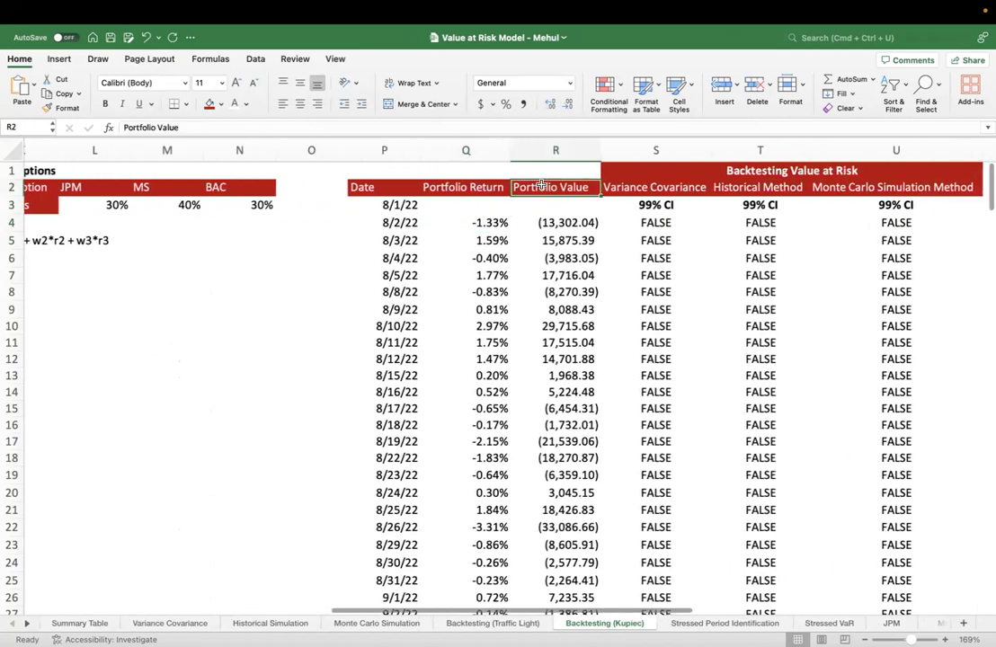
pyautogui.write('PnL')
pyautogui.press('Return')
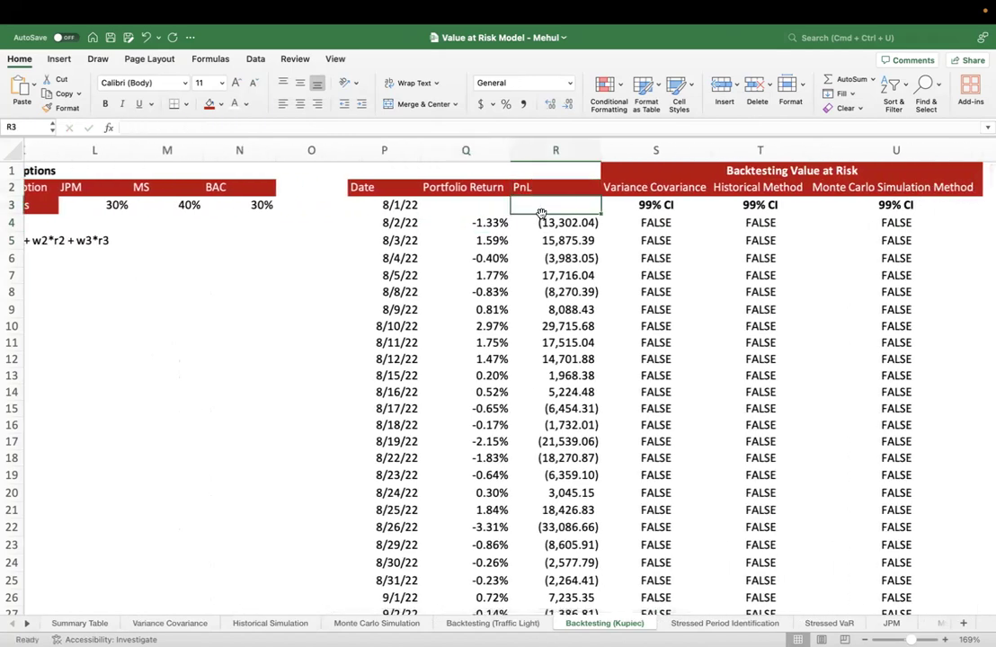
# Look over the backtesting area, and recheck the ranges in the 8/2/22 portfolio return formula without editing it
pyautogui.hscroll(2, 537, 233)
pyautogui.scroll(-1, 537, 233)
pyautogui.hscroll(5, 537, 233)
pyautogui.scroll(1, 537, 233)
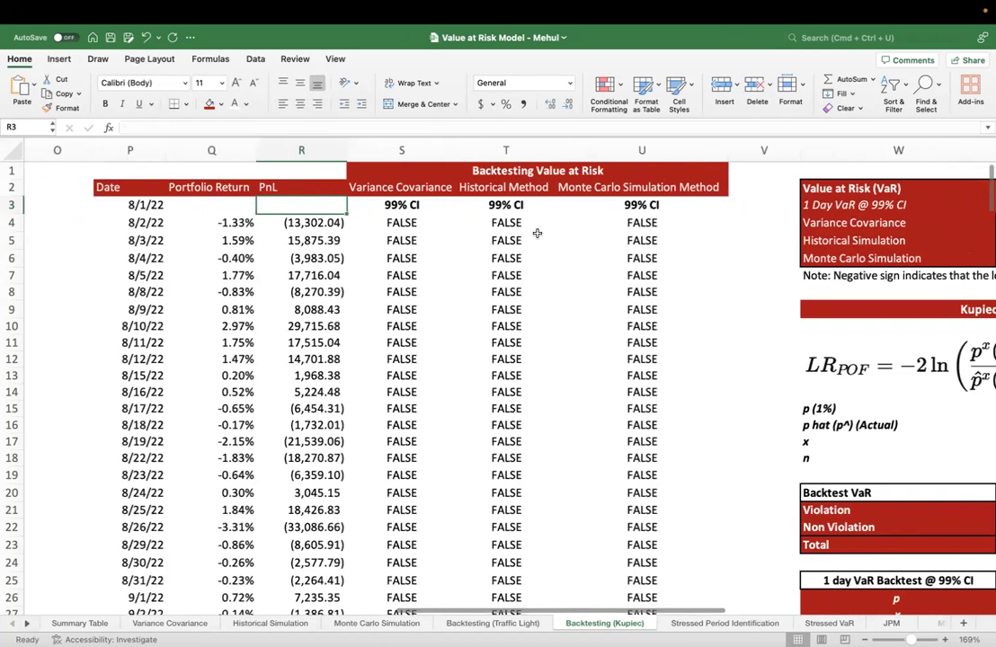
pyautogui.click(217, 222)
pyautogui.doubleClick(217, 222)
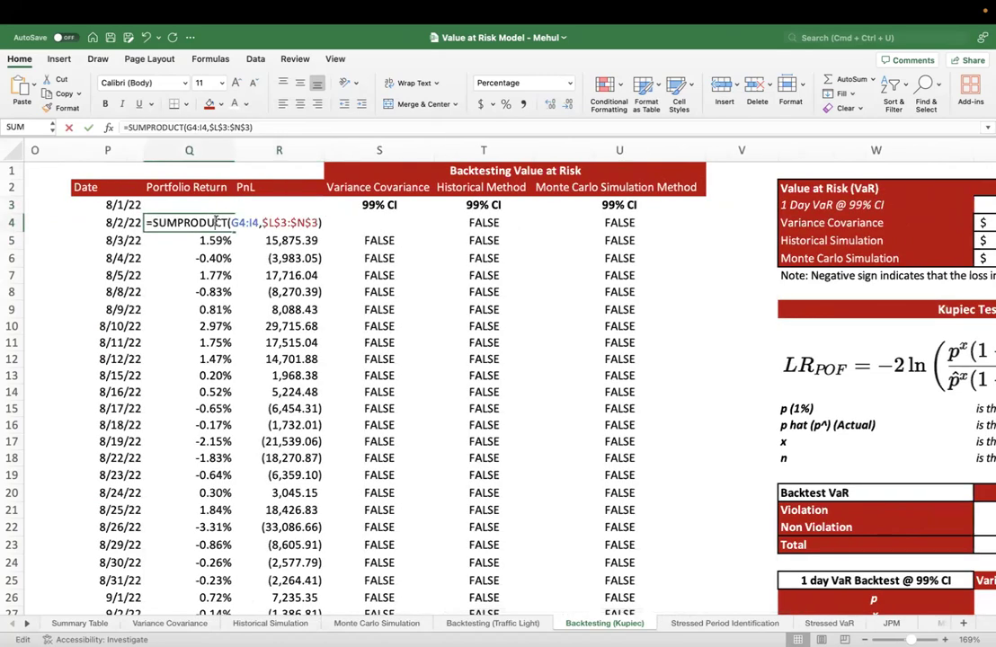
pyautogui.hscroll(-1, 219, 268)
pyautogui.hscroll(-10, 218, 268)
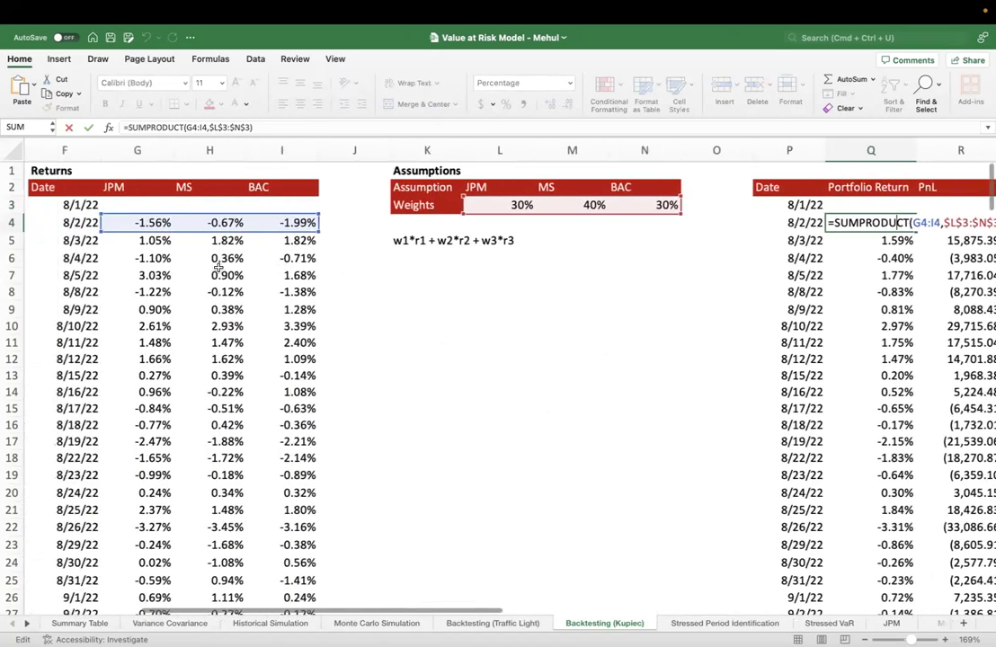
pyautogui.hscroll(6, 219, 267)
pyautogui.press('Escape')
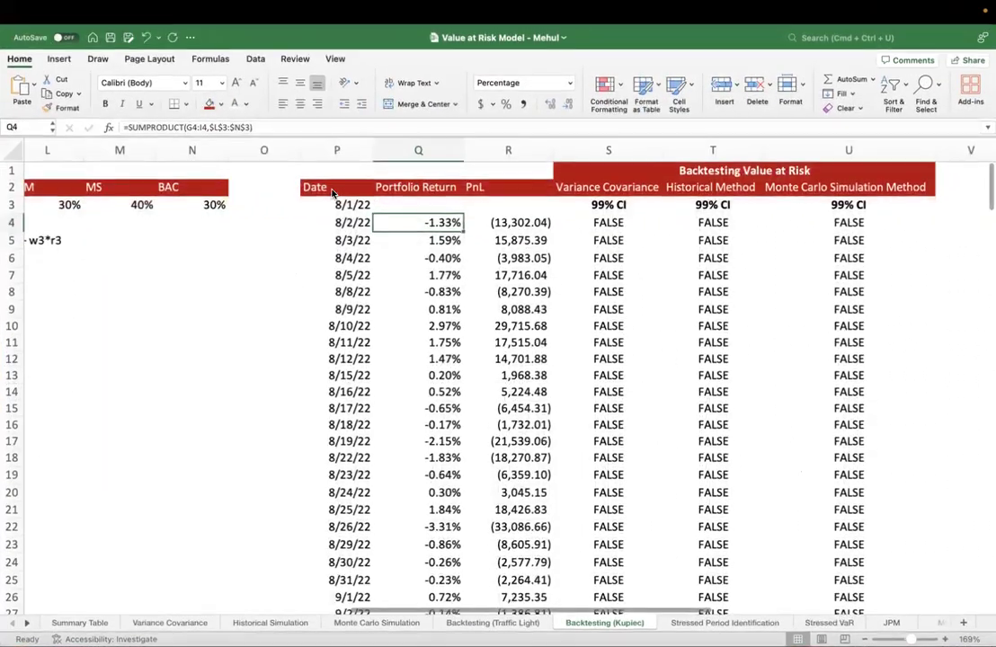
# Inspect the 8/2/22 PnL formula alongside the portfolio return cell it refers to, leaving both unchanged
pyautogui.hscroll(3, 332, 192)
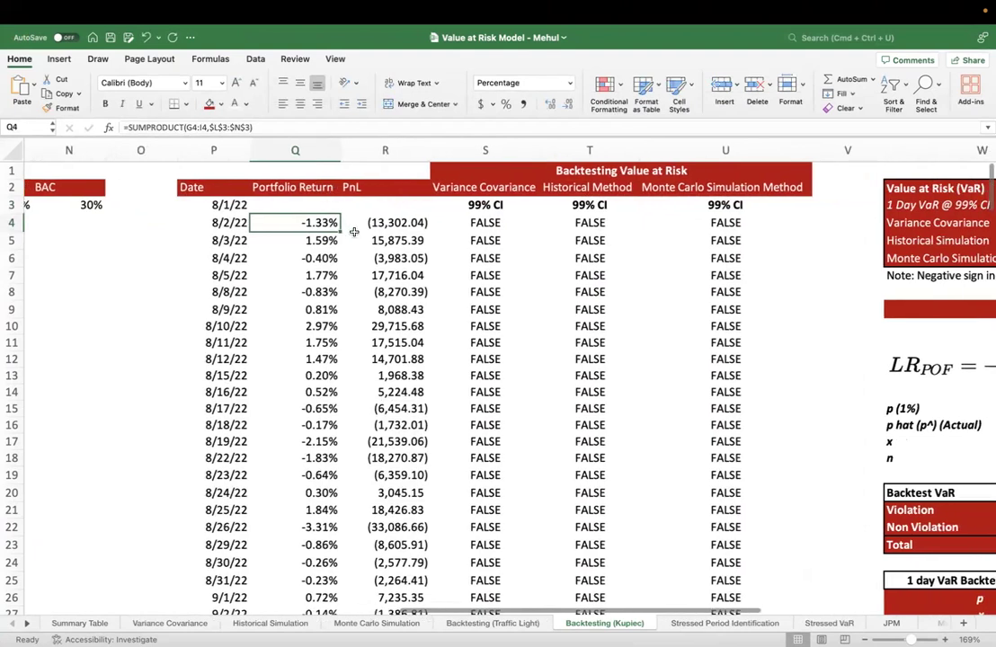
pyautogui.click(391, 227)
pyautogui.hscroll(1, 378, 232)
pyautogui.hscroll(3, 320, 241)
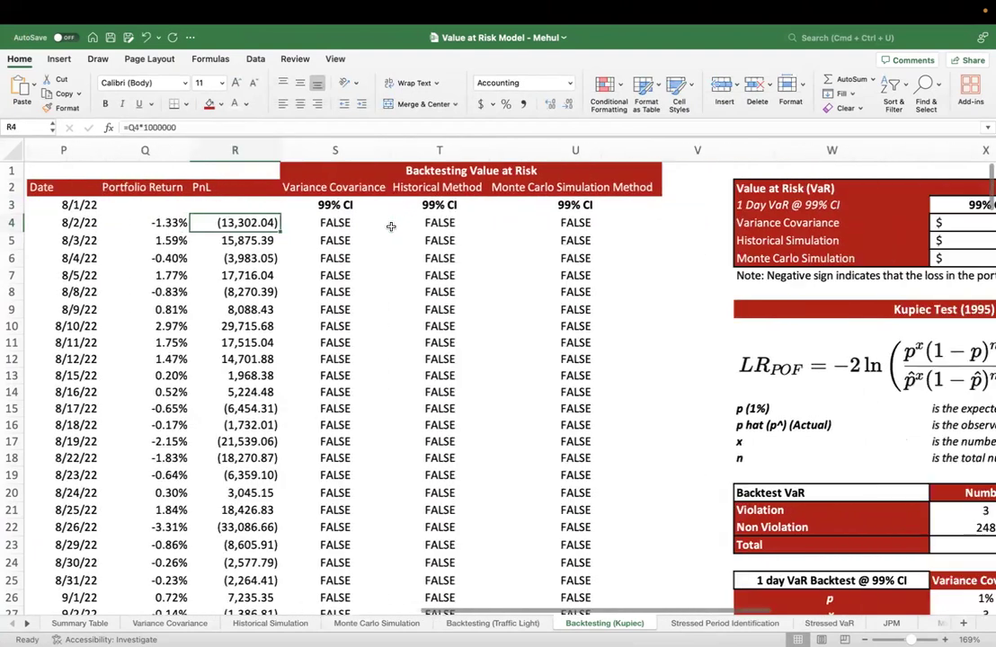
pyautogui.click(160, 222)
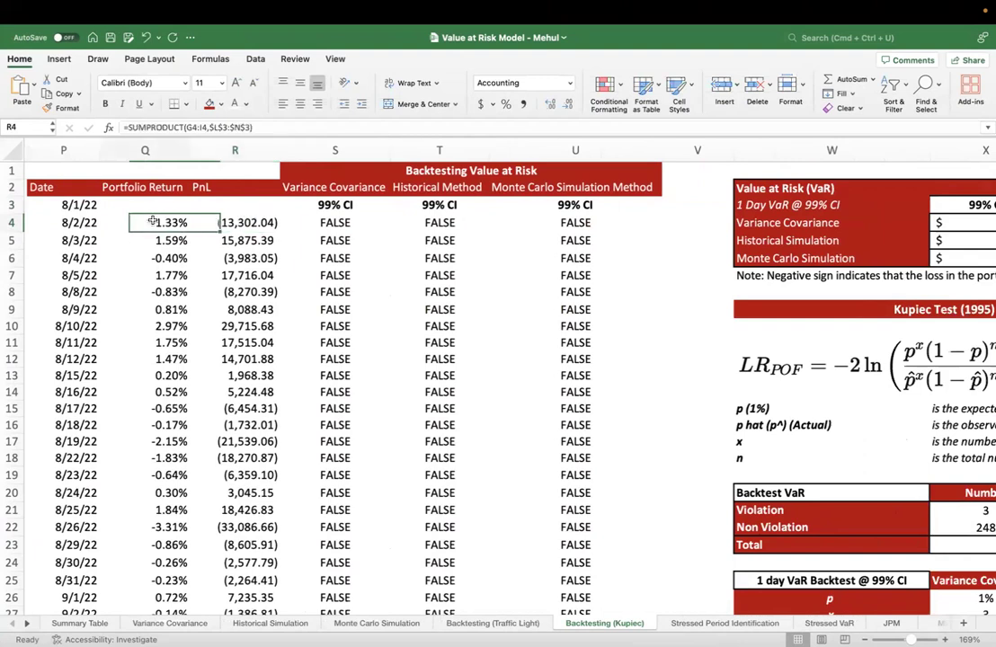
pyautogui.doubleClick(259, 223)
pyautogui.press('Escape')
pyautogui.doubleClick(156, 222)
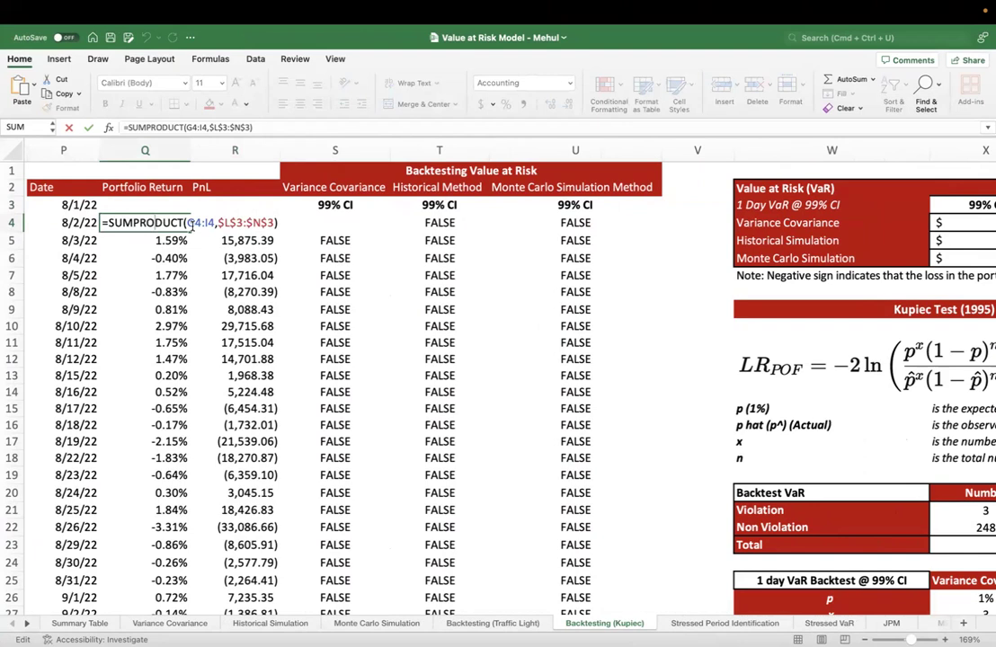
pyautogui.press('Escape')
# Examine the 1000000 multiplier in the 8/2/22 PnL formula and keep the formula as it is
pyautogui.click(218, 223)
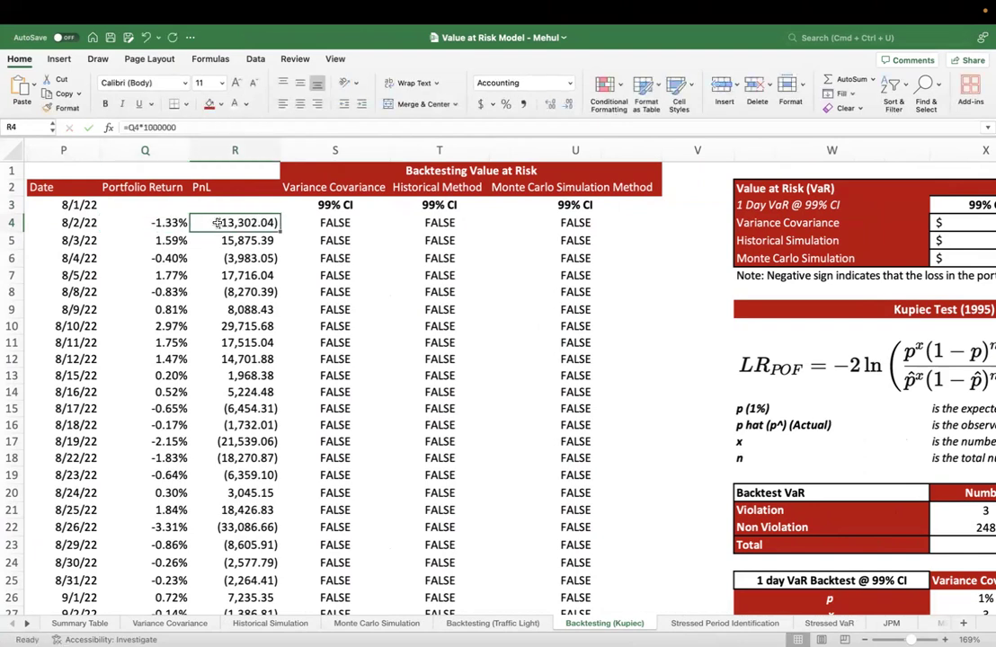
pyautogui.click(145, 127)
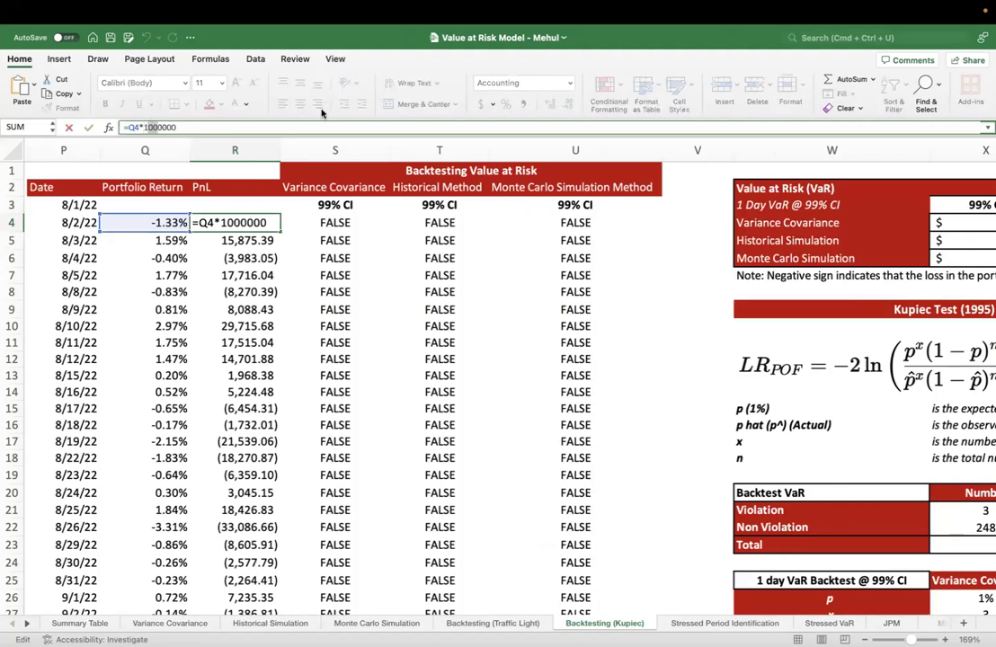
pyautogui.hotkey('shift', 'Right')
pyautogui.press('Return')
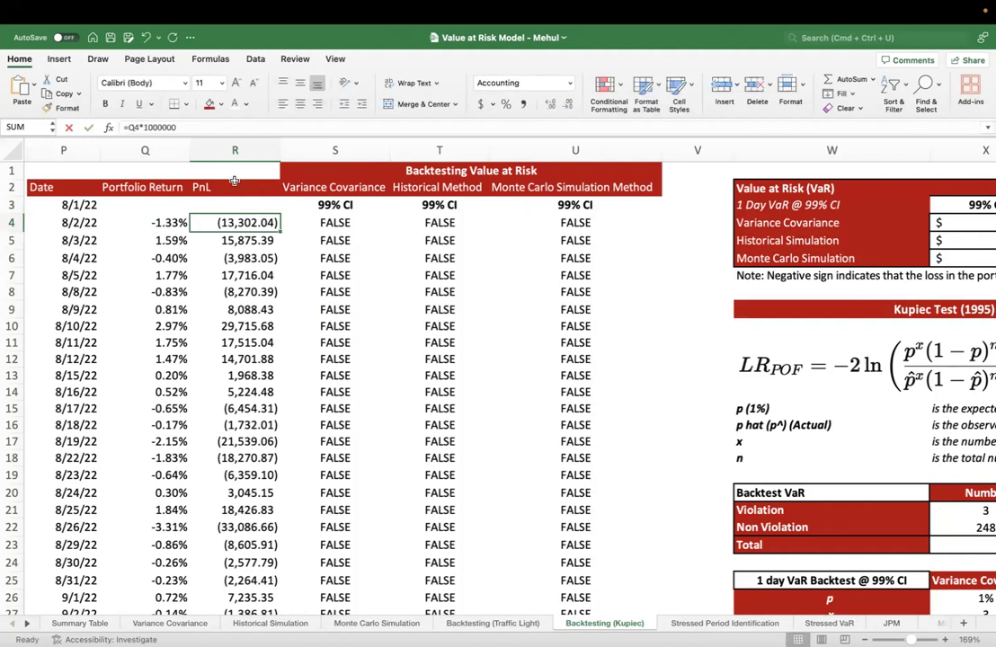
# Center the PnL column heading in its cell
pyautogui.click(224, 188)
pyautogui.click(300, 105)
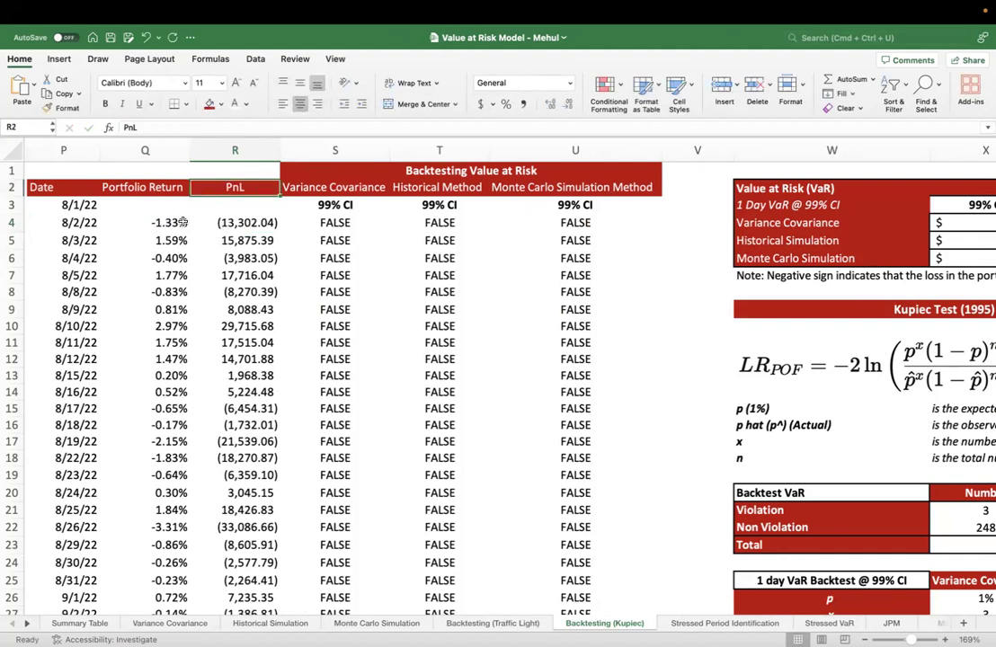
# Check the PnL formulas from 8/2/22 to 8/5/22 one by one, and select the PnL values for 8/2/22 through 8/9/22
pyautogui.doubleClick(235, 225)
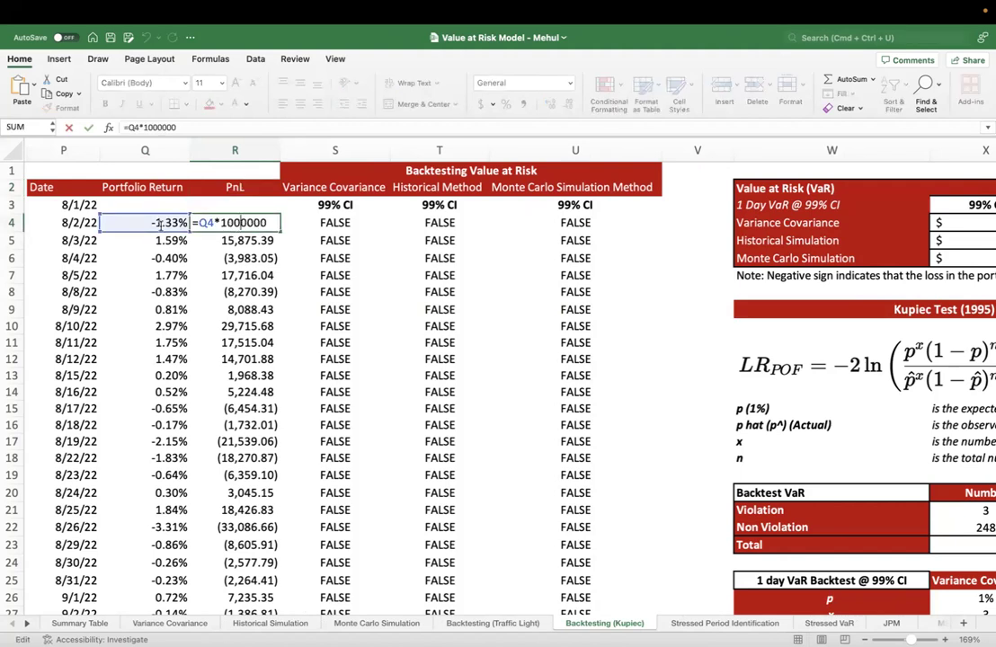
pyautogui.press('Escape')
pyautogui.doubleClick(198, 240)
pyautogui.press('Escape')
pyautogui.doubleClick(199, 258)
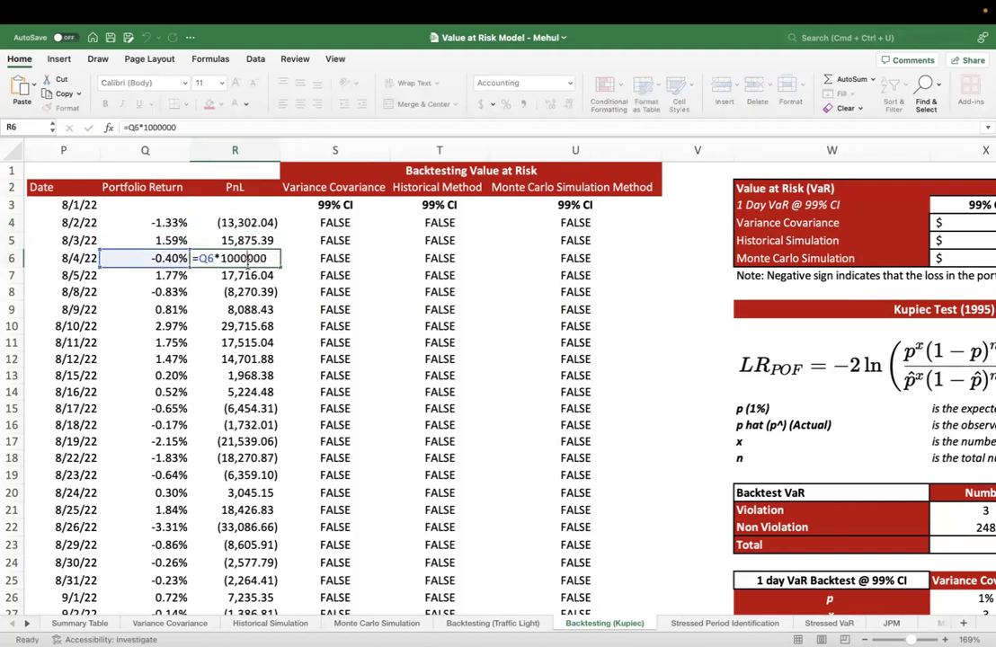
pyautogui.press('Escape')
pyautogui.doubleClick(239, 276)
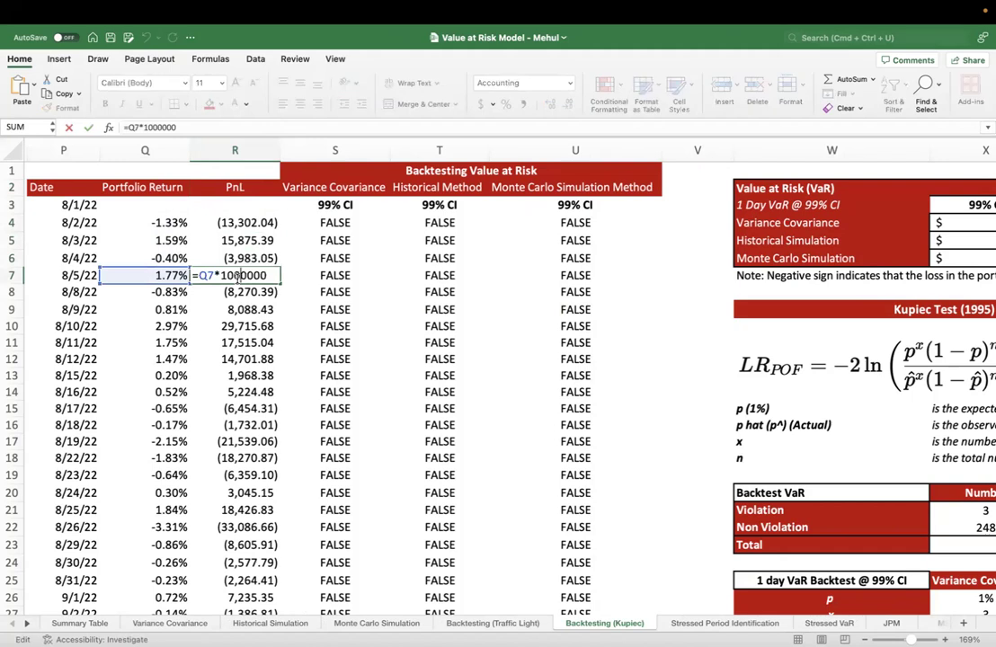
pyautogui.moveTo(225, 222); pyautogui.dragTo(229, 240)
pyautogui.moveTo(232, 309); pyautogui.dragTo(232, 311)
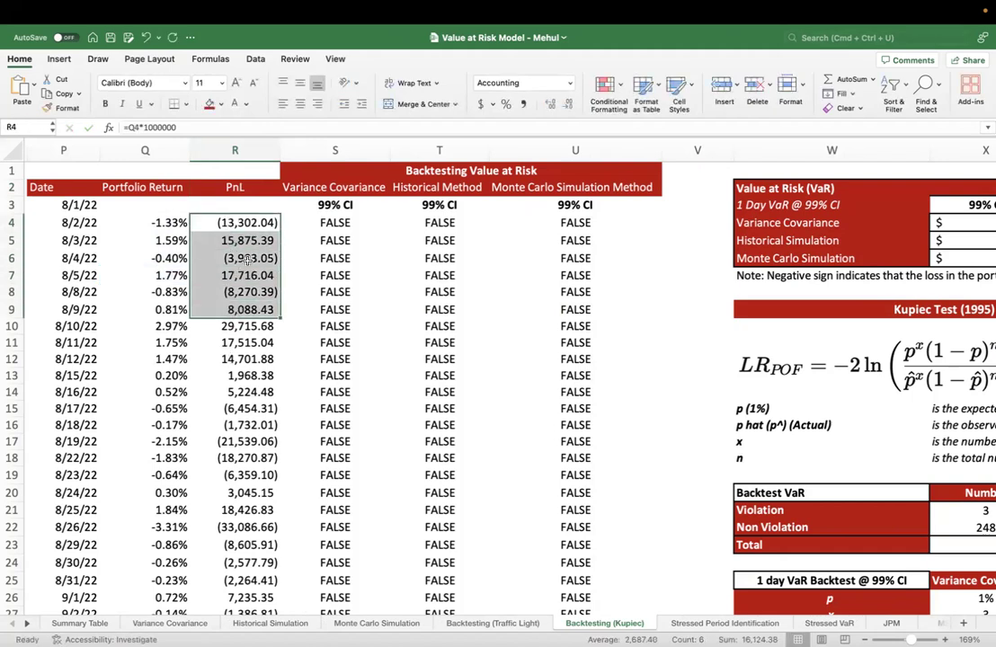
# Inspect the Variance Covariance backtest formula for 8/2/22 and the PnL cell it compares with the VaR
pyautogui.hscroll(2, 270, 258)
pyautogui.click(282, 217)
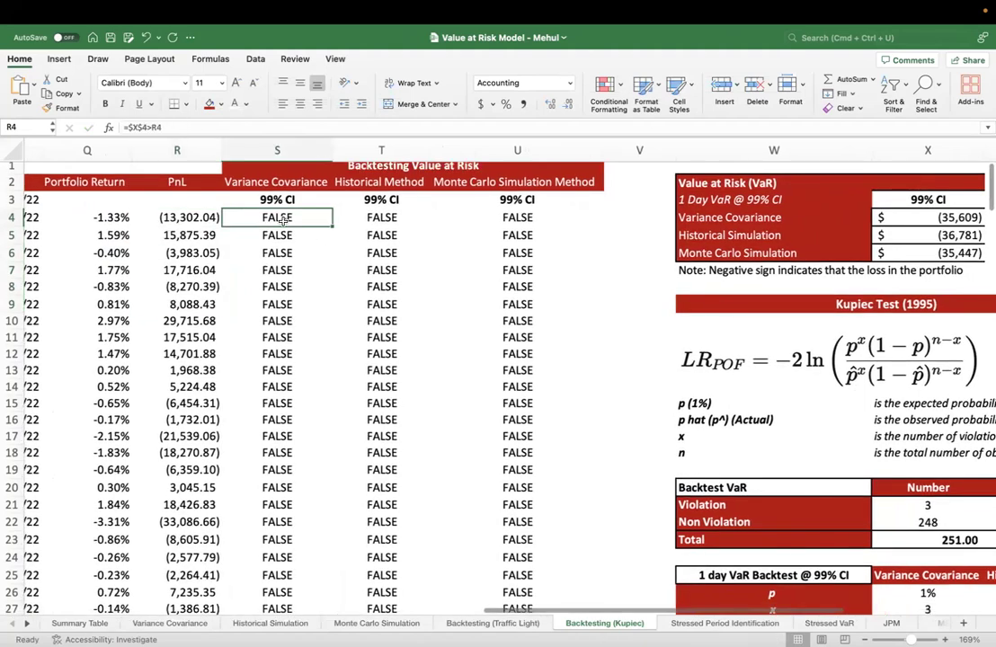
pyautogui.hscroll(2, 204, 229)
pyautogui.scroll(-2, 205, 230)
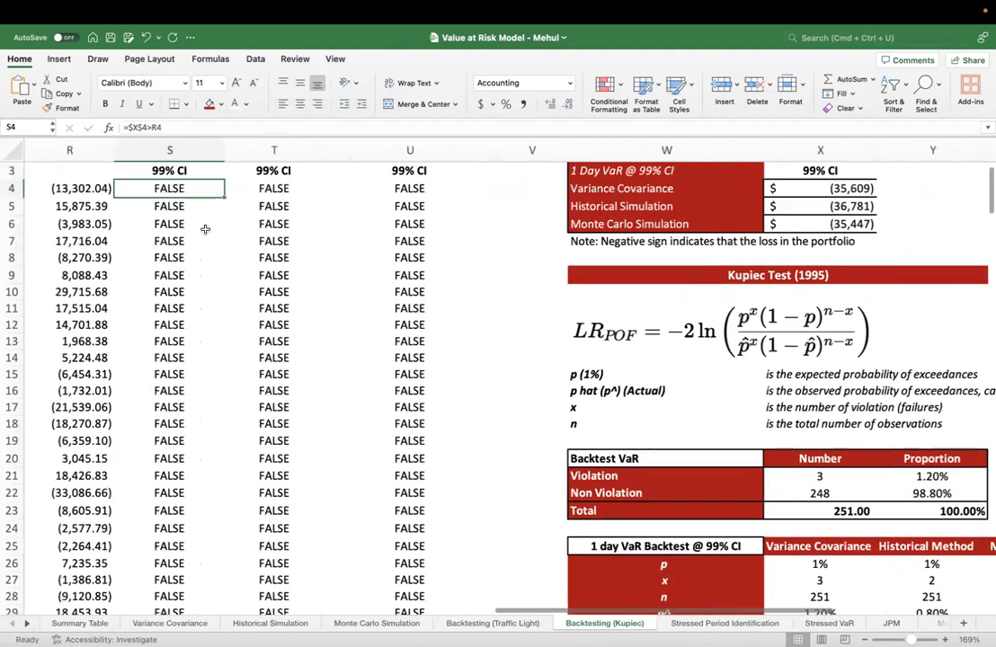
pyautogui.scroll(2, 205, 229)
pyautogui.click(106, 222)
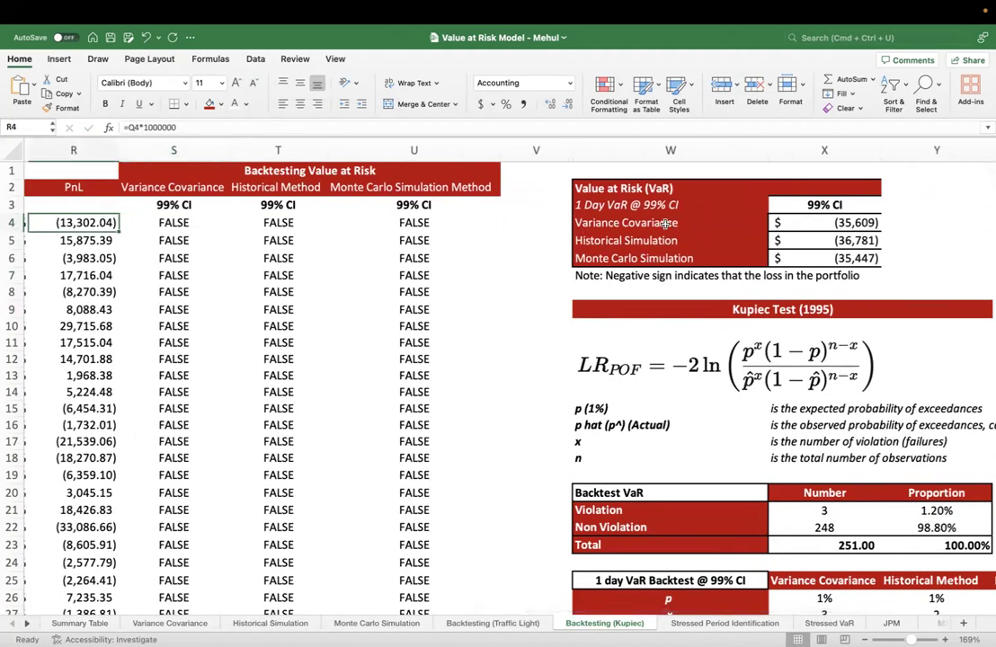
# Review the 1 Day VaR table at 99% CI, including the Variance Covariance and Historical Simulation source formulas
pyautogui.moveTo(629, 188); pyautogui.dragTo(819, 258)
pyautogui.click(823, 204)
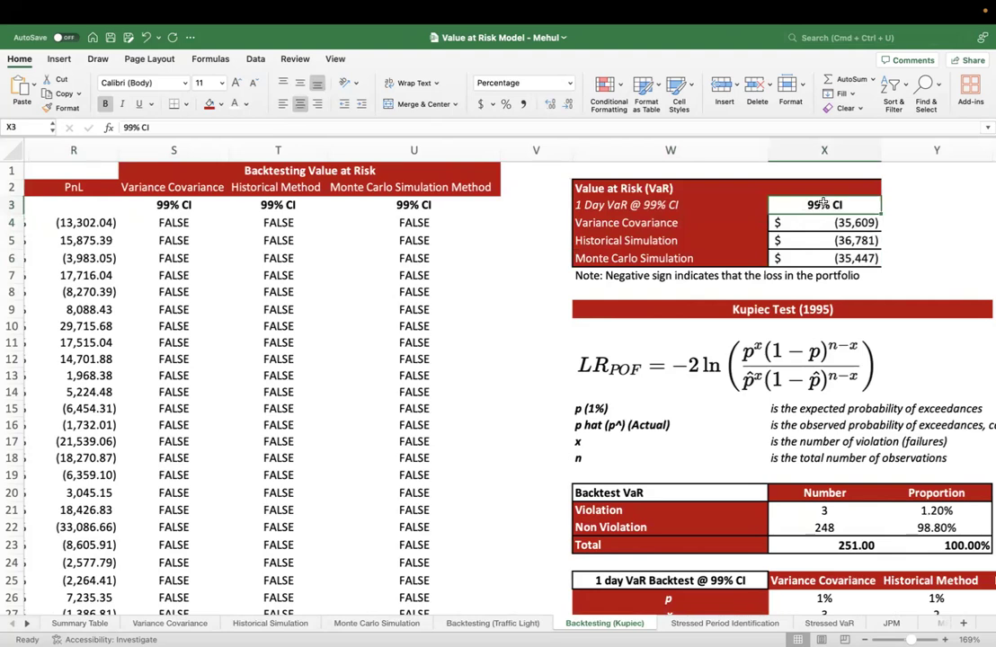
pyautogui.click(824, 230)
pyautogui.click(822, 244)
pyautogui.click(813, 222)
pyautogui.click(812, 240)
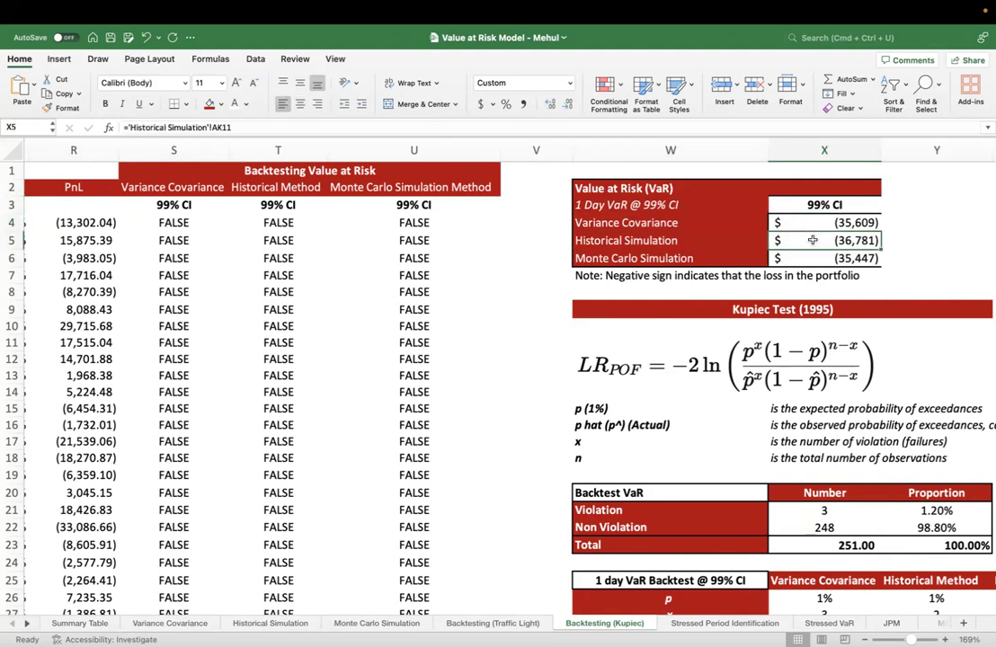
# Check the Monte Carlo Simulation VaR source formula and select the three 1 Day VaR values in X4:X6
pyautogui.click(812, 258)
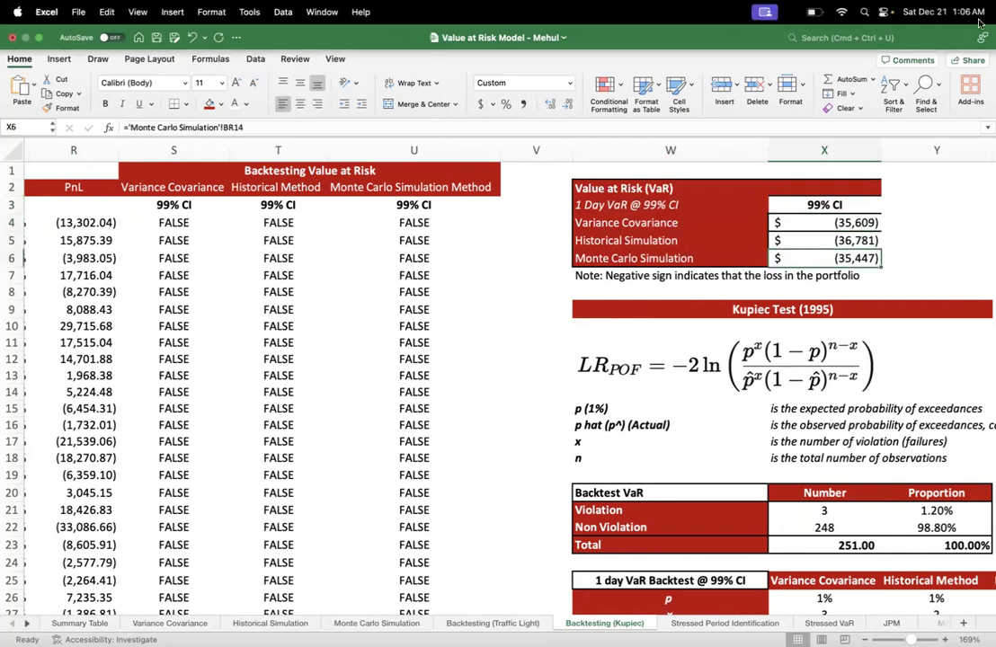
pyautogui.click(780, 222)
pyautogui.keyDown('shift'); pyautogui.click(819, 251); pyautogui.keyUp('shift')
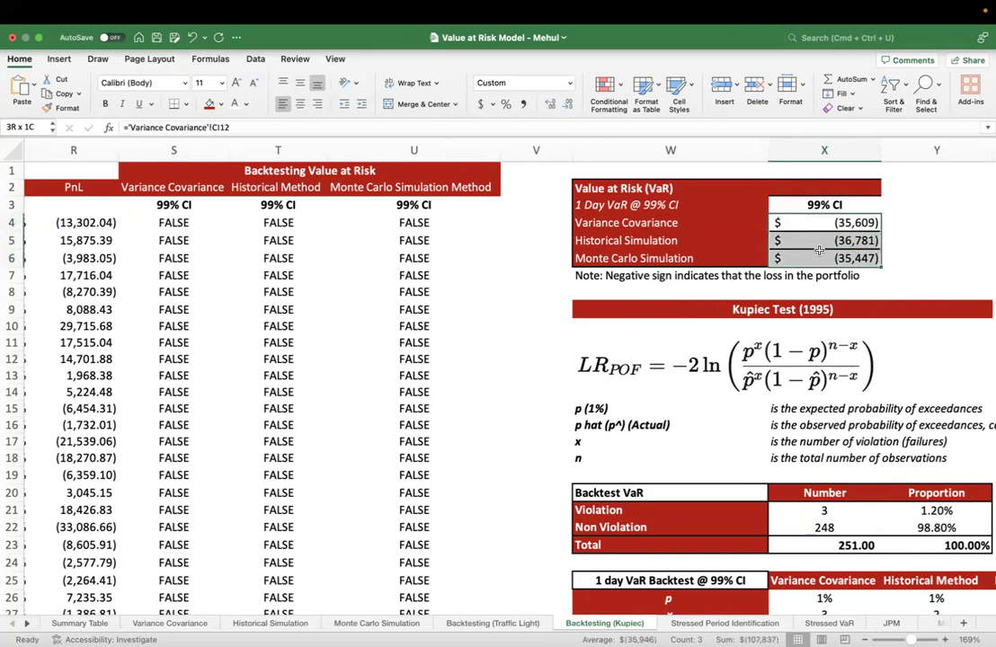
# View the Variance Covariance, Historical Simulation and Monte Carlo Simulation sheets, and return to the Monte Carlo VaR value on Backtesting (Kupiec)
pyautogui.click(209, 623)
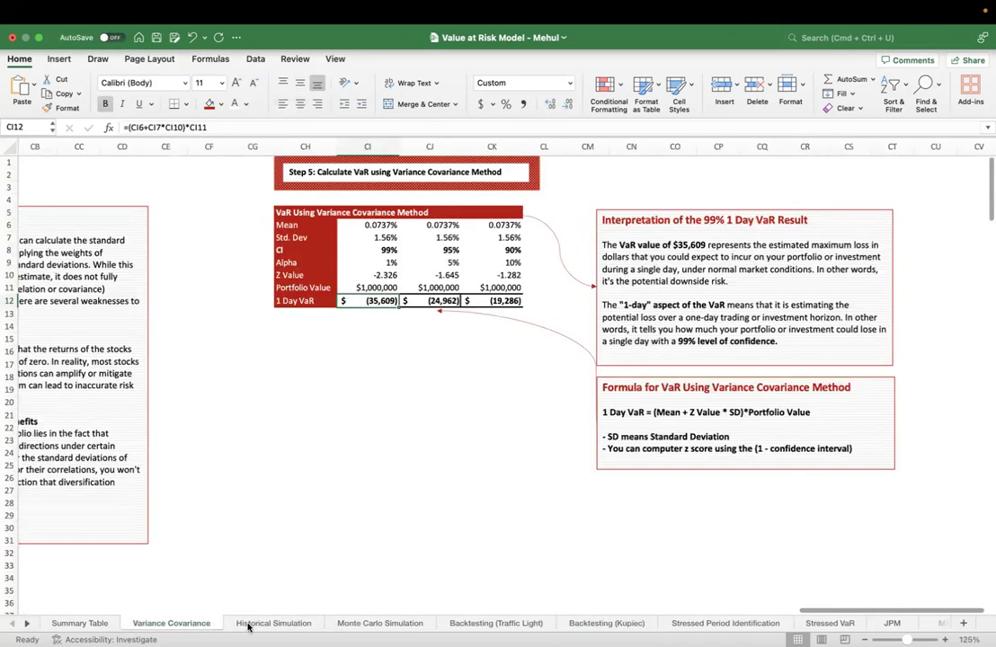
pyautogui.click(252, 626)
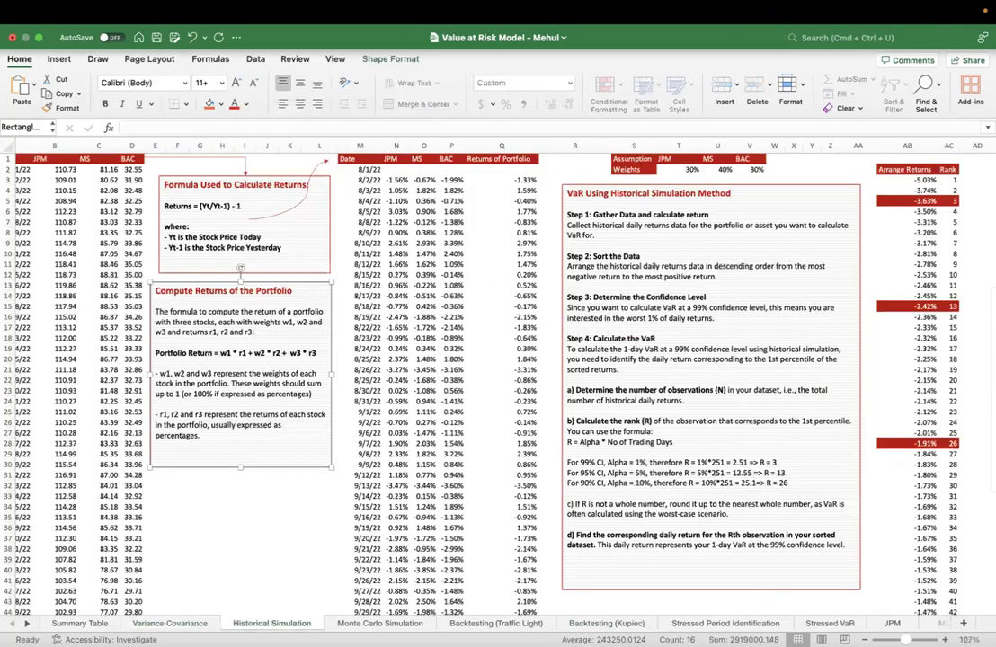
pyautogui.click(374, 627)
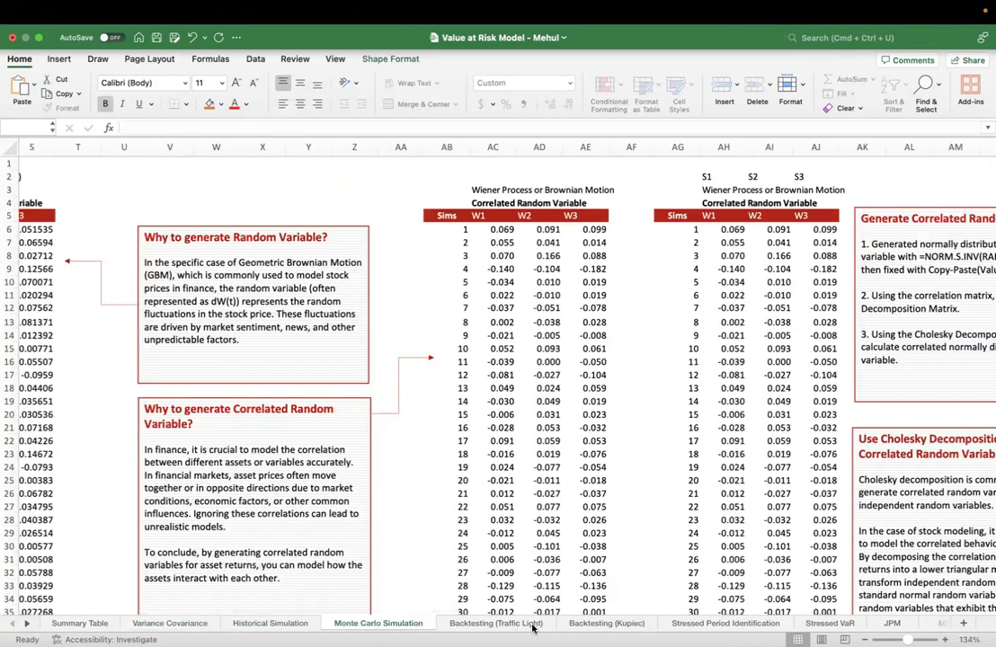
pyautogui.click(579, 627)
pyautogui.click(826, 254)
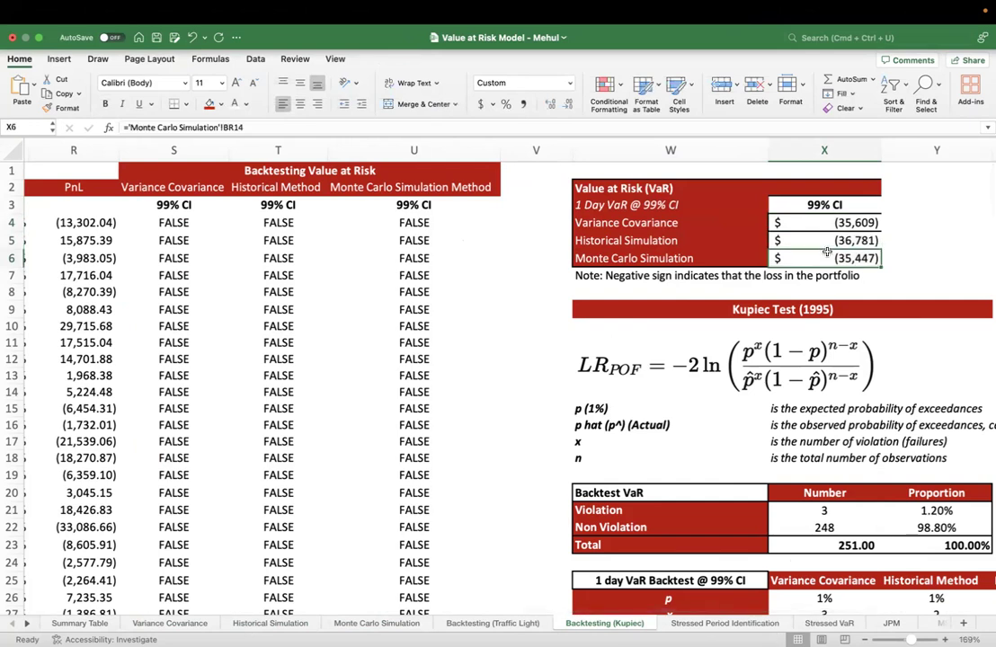
# Review the 99% CI VaR values of all three methods against the PnL values in R4:R12
pyautogui.click(826, 205)
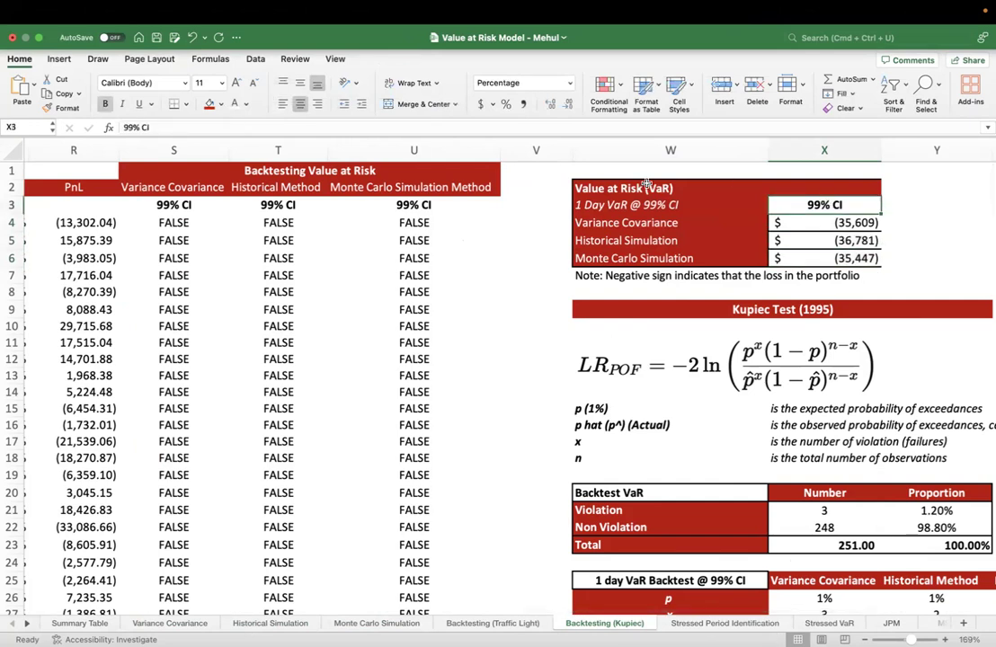
pyautogui.moveTo(827, 223); pyautogui.dragTo(828, 258)
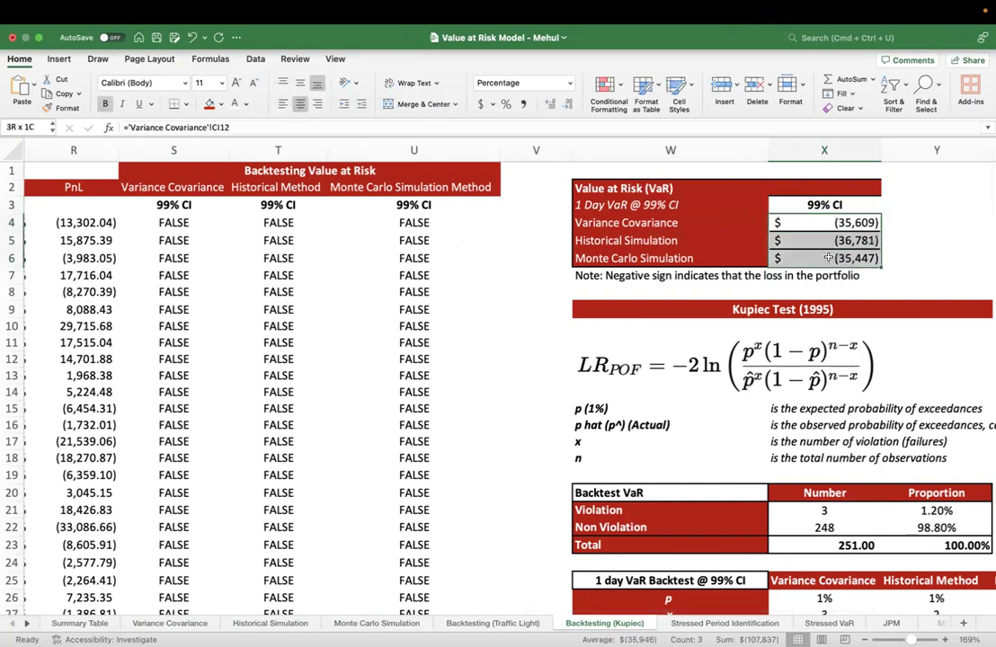
pyautogui.click(811, 222)
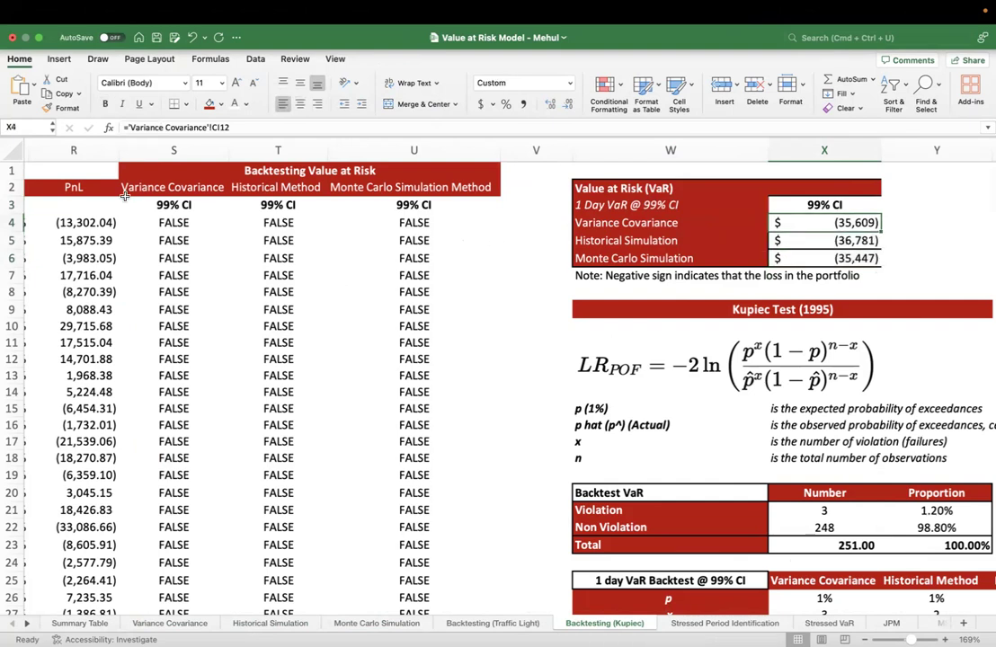
pyautogui.moveTo(91, 223); pyautogui.dragTo(89, 357)
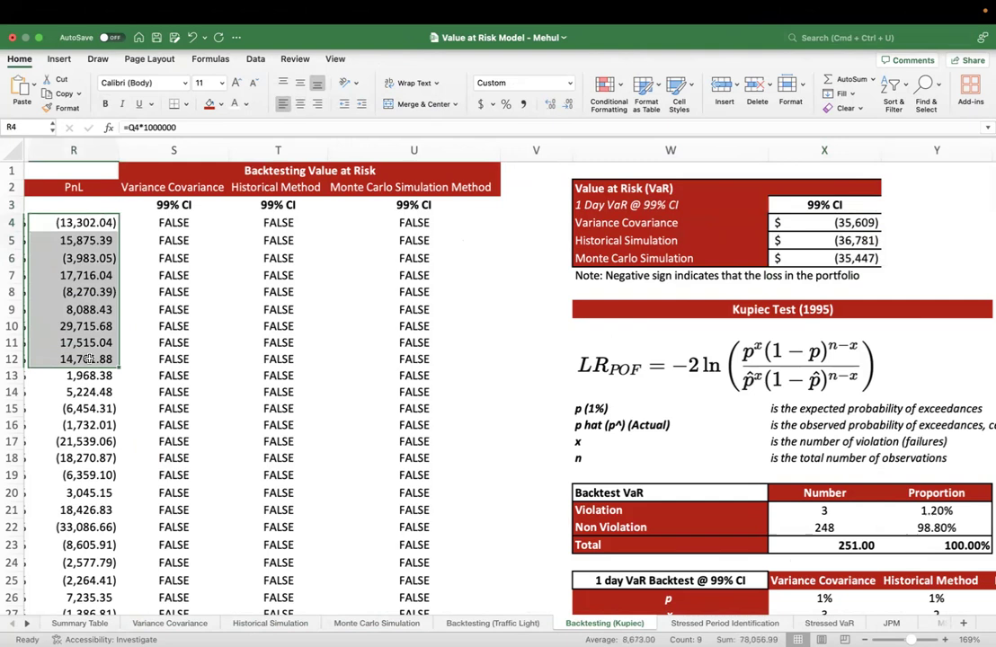
pyautogui.click(102, 227)
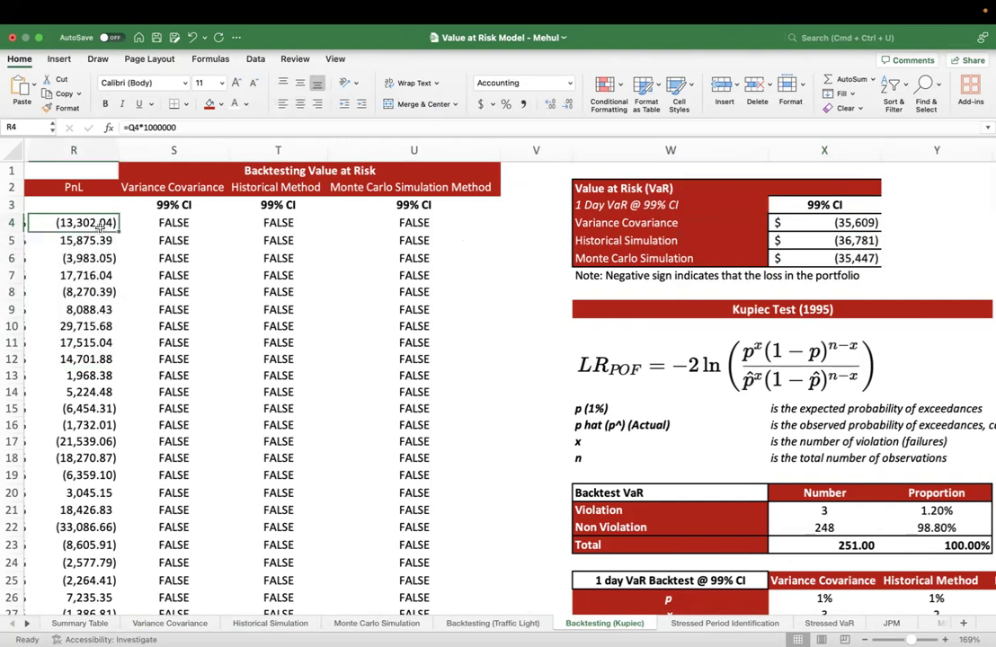
pyautogui.click(825, 224)
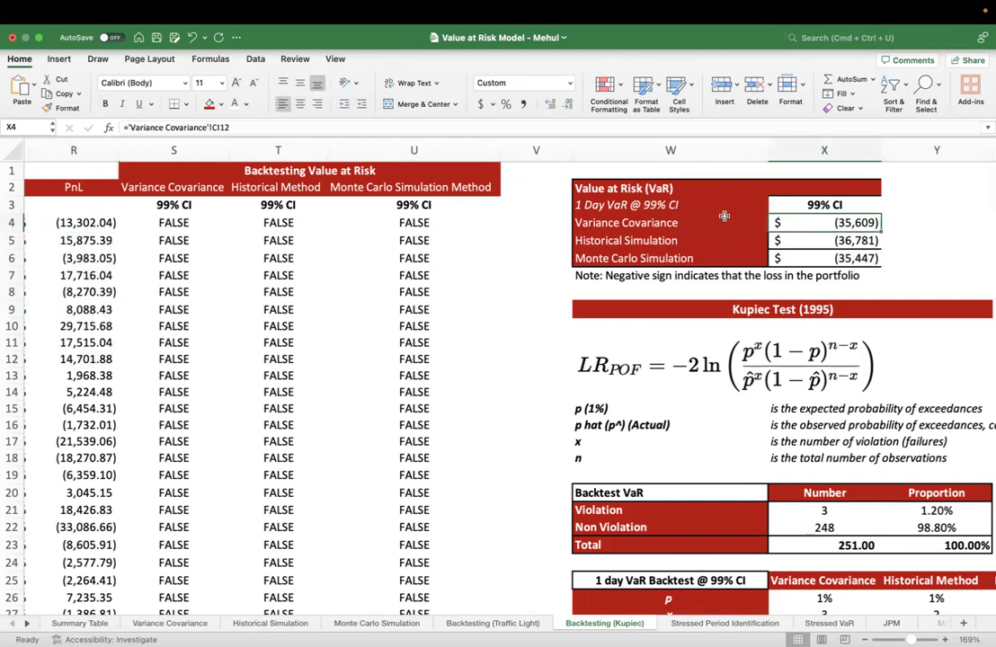
pyautogui.click(807, 241)
pyautogui.click(805, 257)
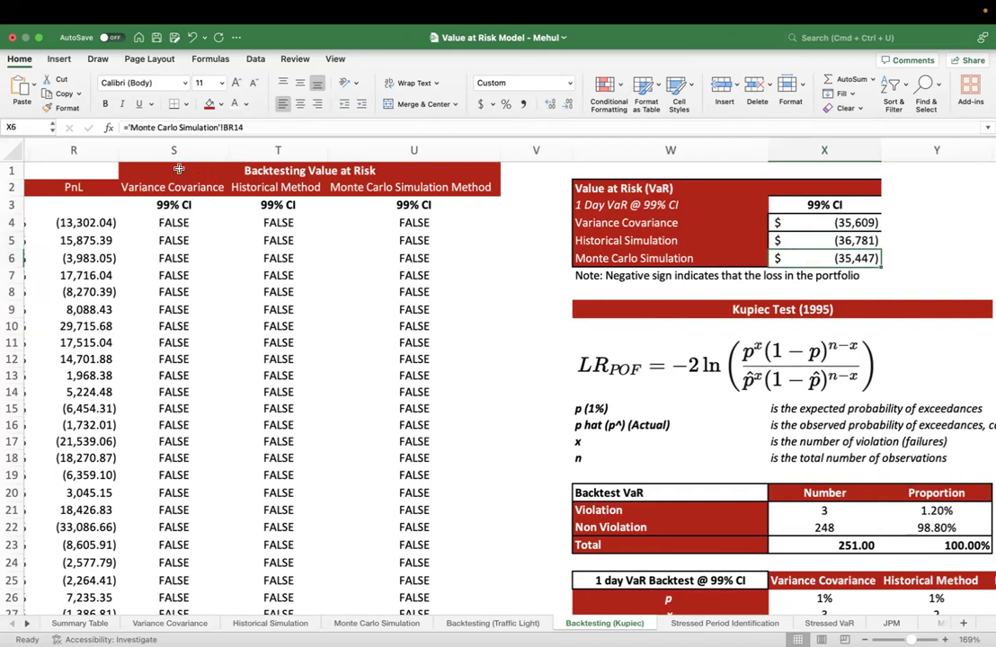
# Inspect the Variance Covariance backtest formulas in S4, S5 and S6 and the cells they reference
pyautogui.click(177, 223)
pyautogui.doubleClick(208, 224)
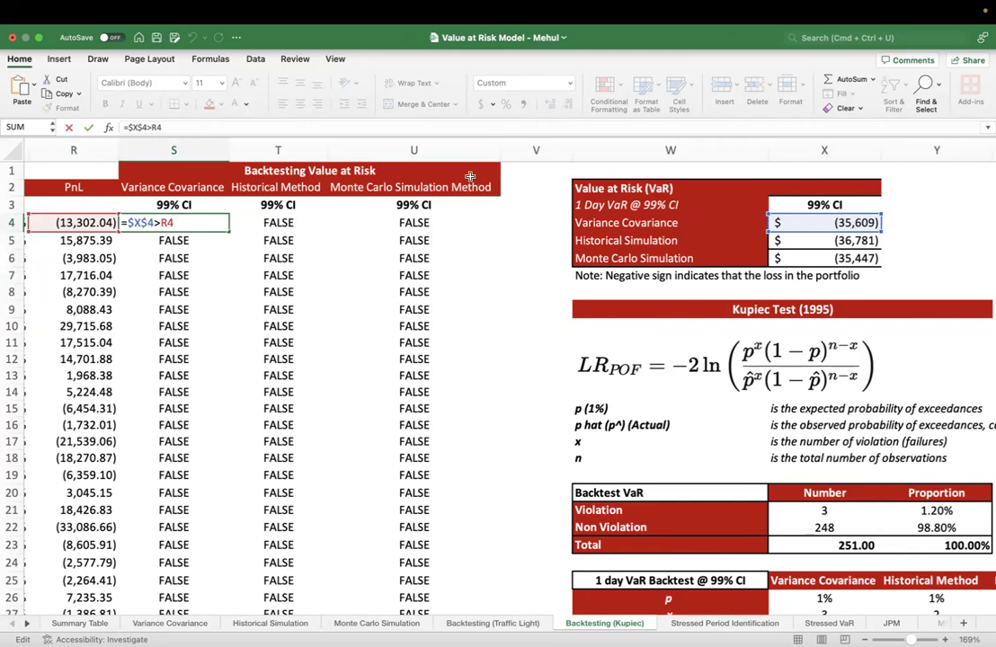
pyautogui.press('Escape')
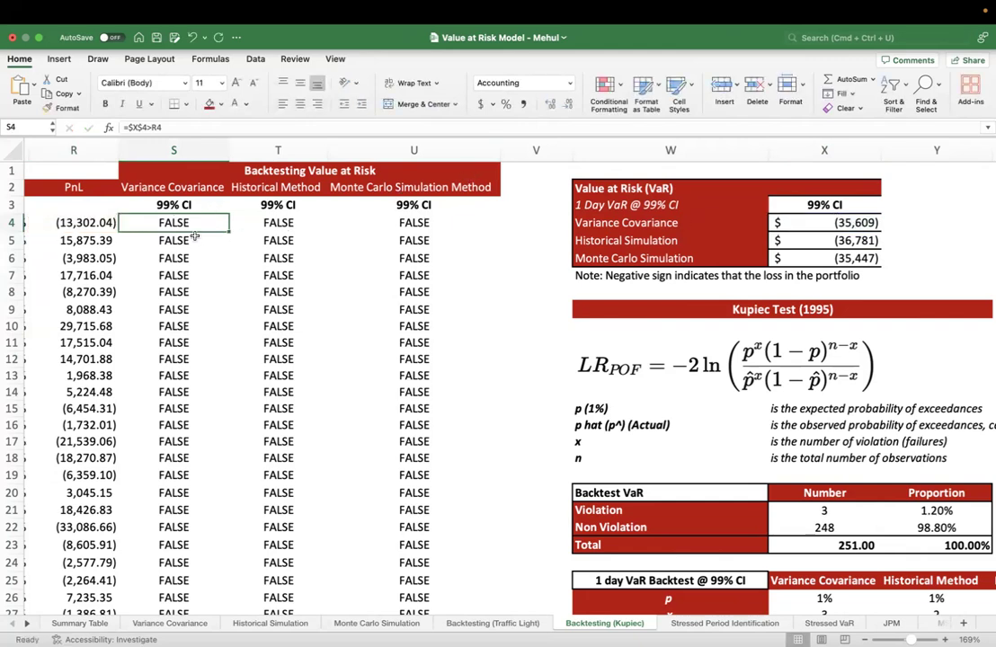
pyautogui.doubleClick(180, 260)
pyautogui.press('Escape')
pyautogui.doubleClick(185, 223)
pyautogui.press('Escape')
pyautogui.doubleClick(183, 236)
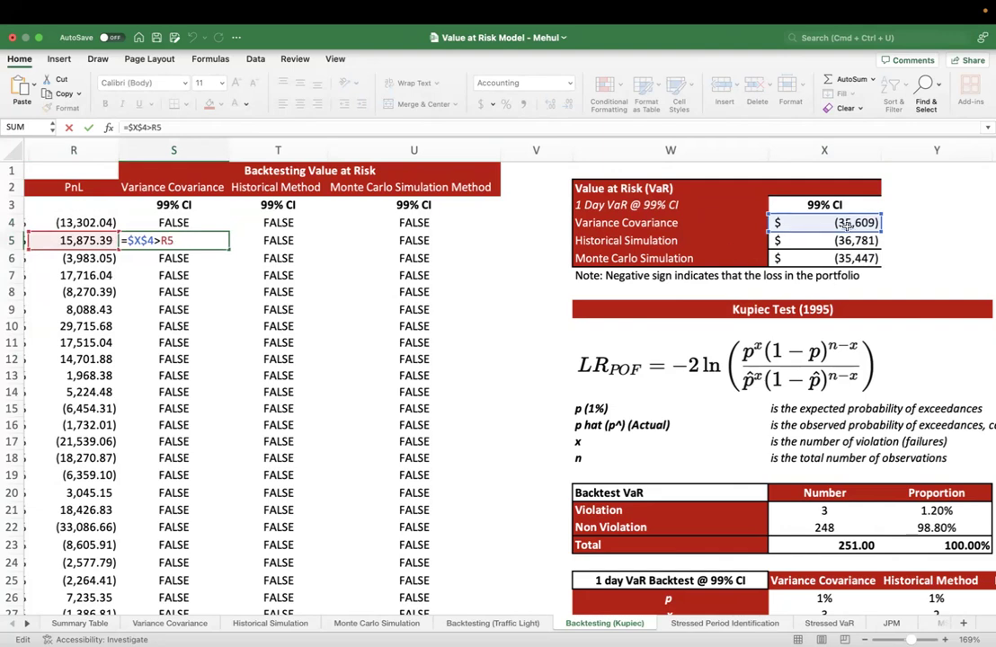
pyautogui.press('Escape')
# Check the Variance Covariance VaR in X4 and look down the PnL and backtest columns for rows flagged TRUE
pyautogui.scroll(-10, 242, 407)
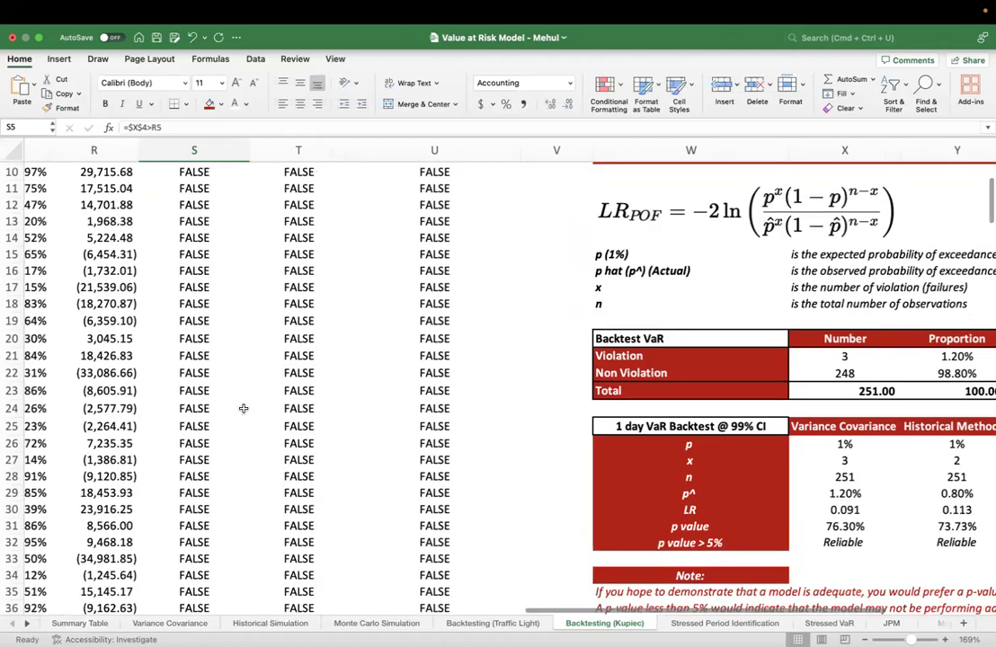
pyautogui.scroll(6, 243, 407)
pyautogui.scroll(4, 243, 408)
pyautogui.click(808, 222)
pyautogui.scroll(-9, 329, 374)
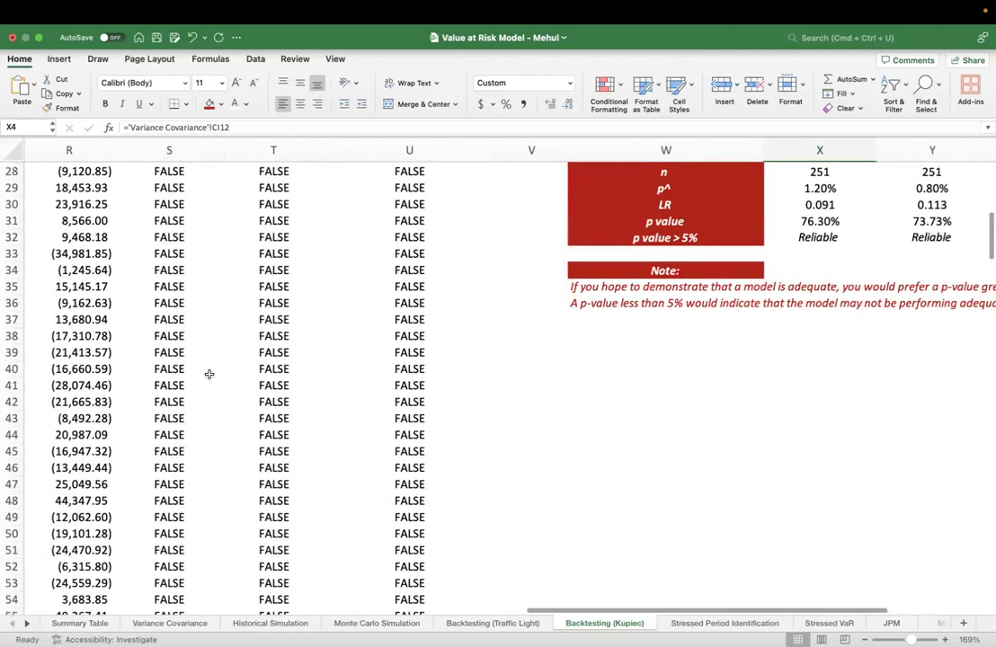
pyautogui.hscroll(-2, 209, 374)
pyautogui.scroll(3, 209, 374)
pyautogui.scroll(7, 209, 374)
pyautogui.scroll(-6, 209, 374)
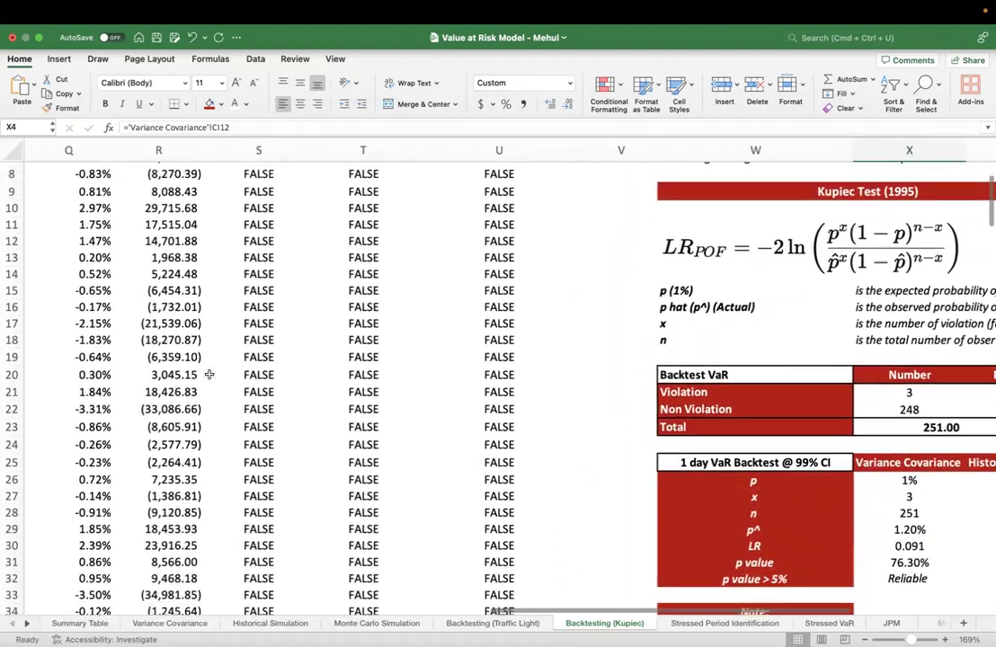
pyautogui.hscroll(-1, 209, 370)
pyautogui.scroll(-11, 208, 372)
pyautogui.hscroll(-1, 209, 373)
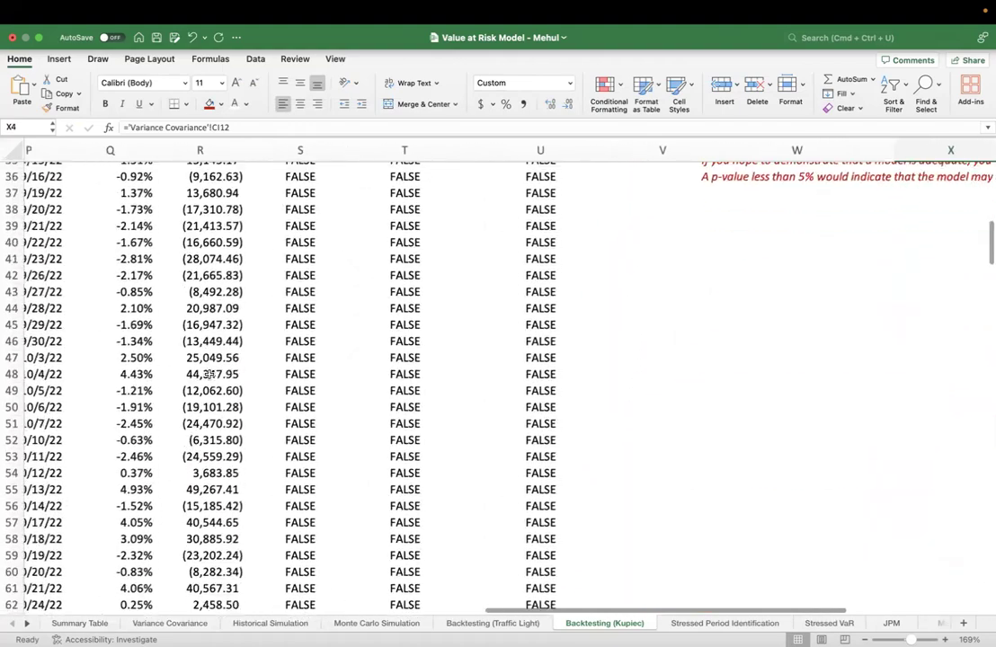
pyautogui.scroll(-20, 209, 374)
pyautogui.hscroll(2, 209, 374)
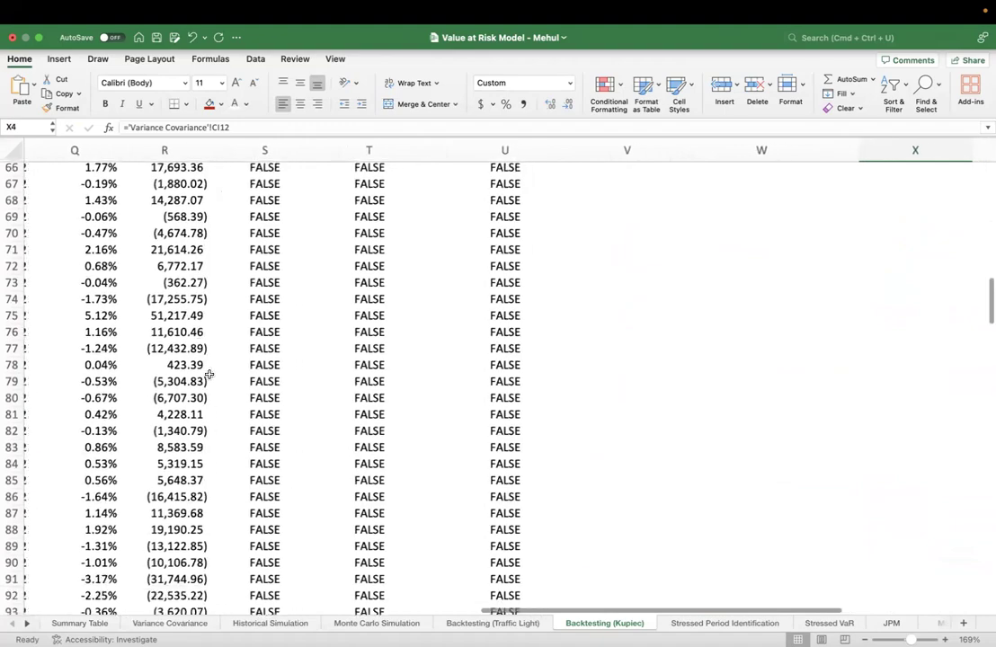
pyautogui.scroll(-11, 209, 374)
pyautogui.scroll(2, 222, 255)
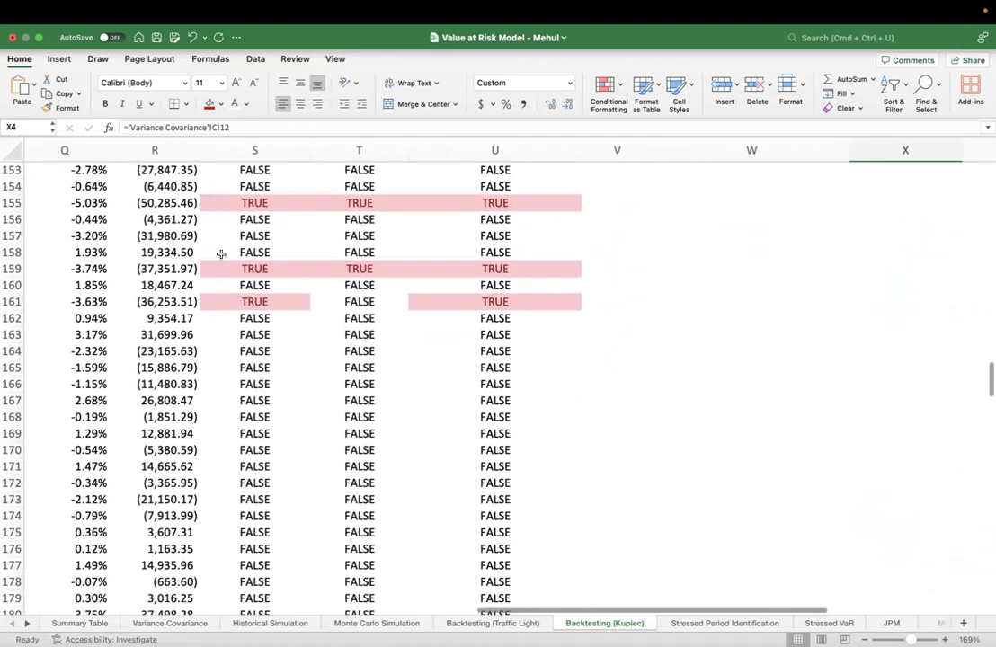
# Examine the PnL value in R155 and the Variance Covariance backtest formula in S155
pyautogui.click(179, 234)
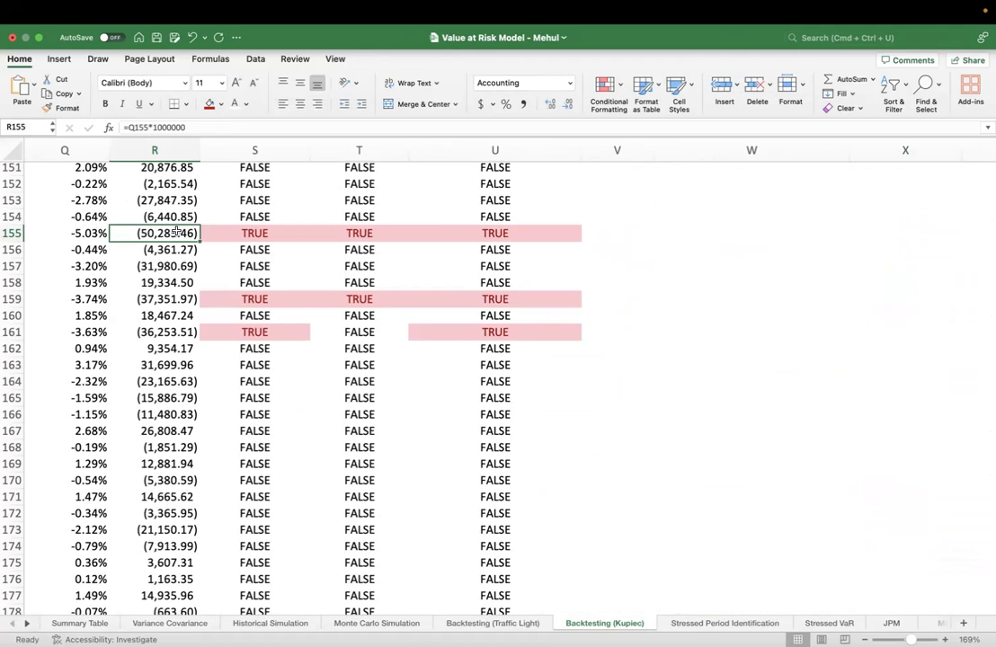
pyautogui.click(240, 232)
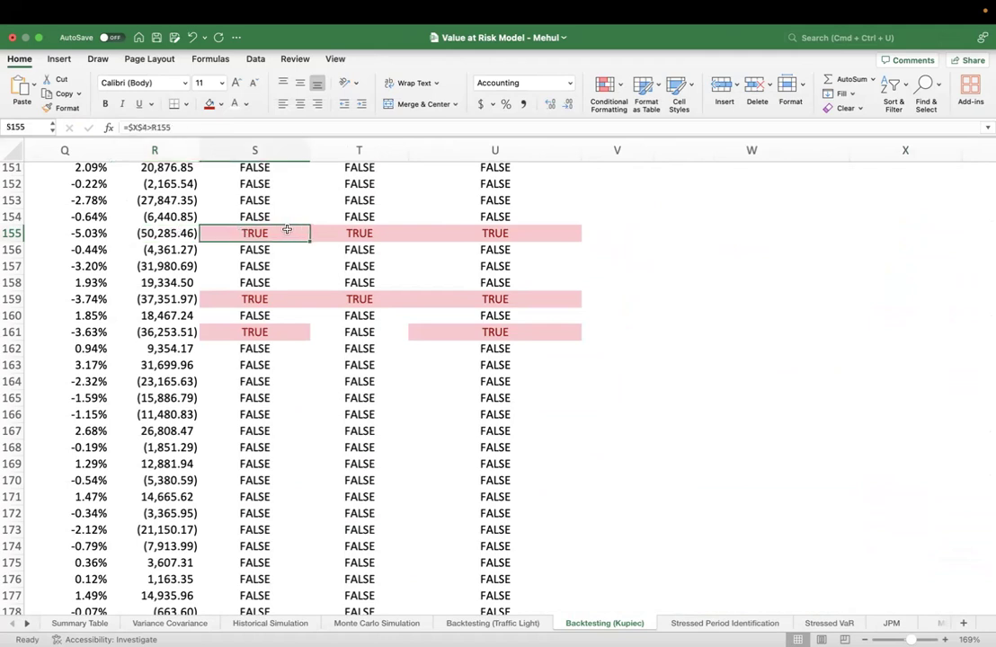
pyautogui.doubleClick(280, 234)
pyautogui.press('Escape')
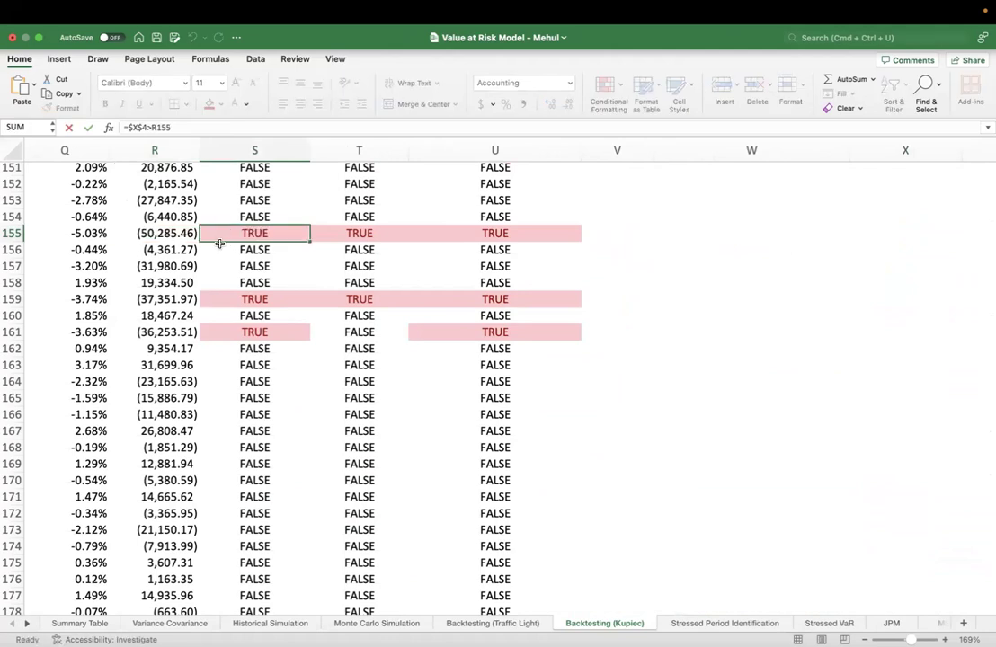
pyautogui.click(168, 230)
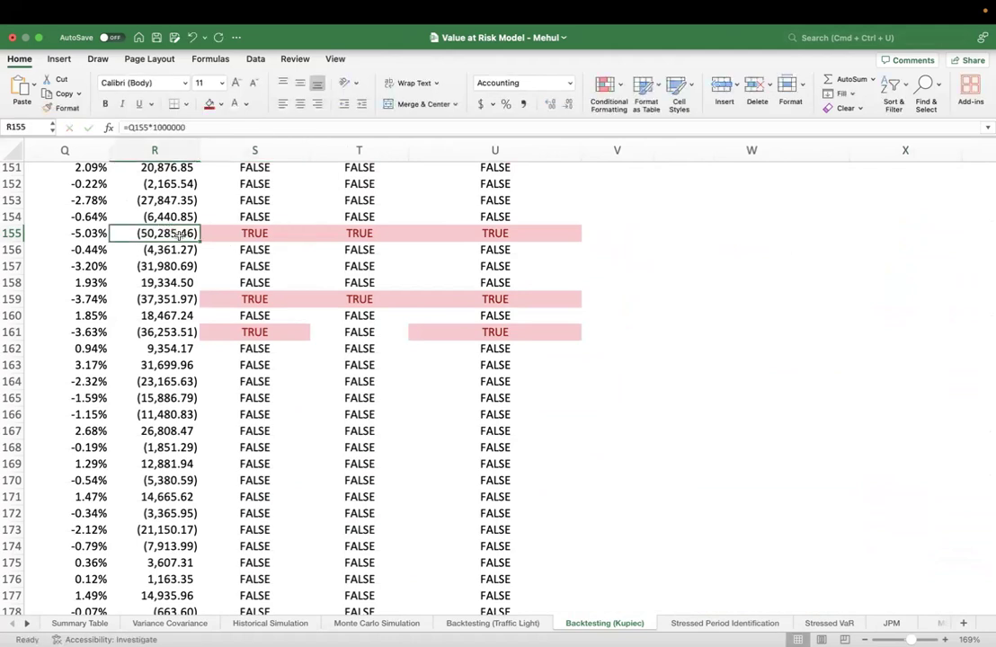
pyautogui.scroll(3, 403, 222)
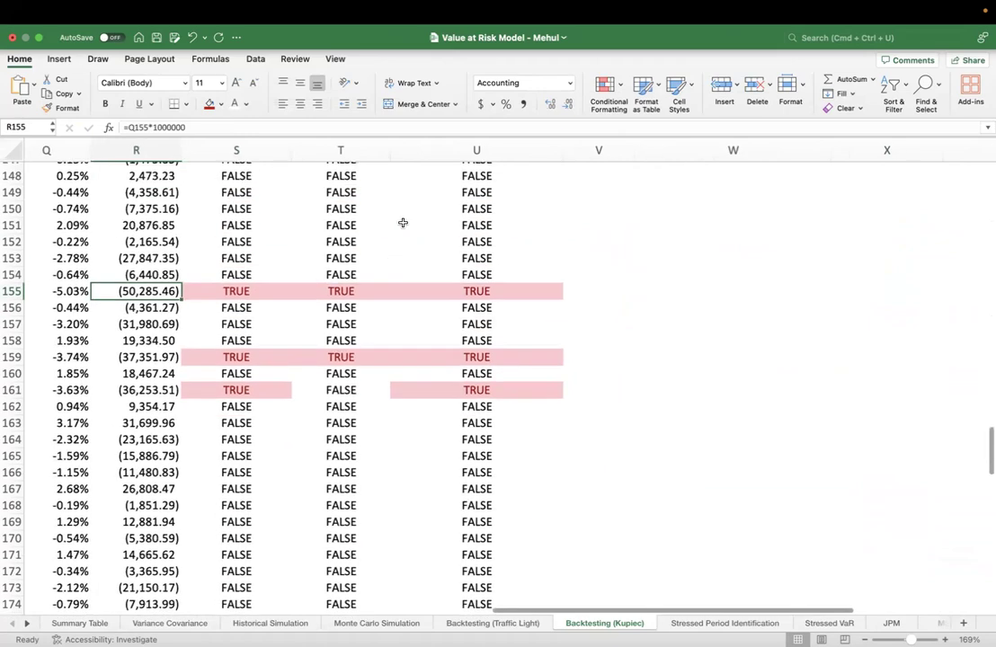
pyautogui.click(255, 292)
# Return to the start of the backtest table and recheck the Variance Covariance formula in S4
pyautogui.scroll(15, 254, 293)
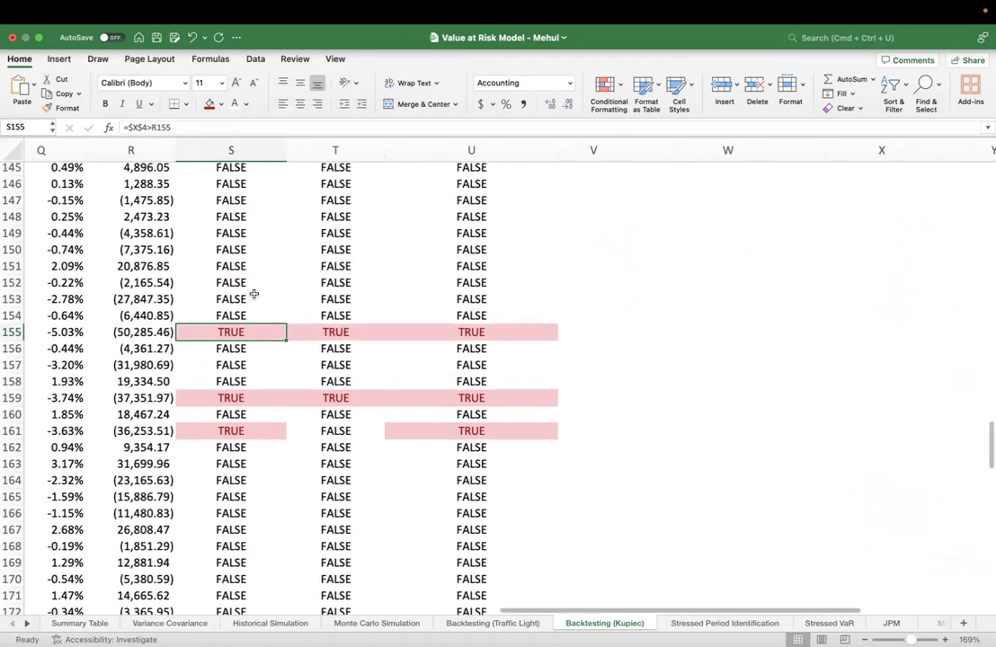
pyautogui.scroll(20, 254, 294)
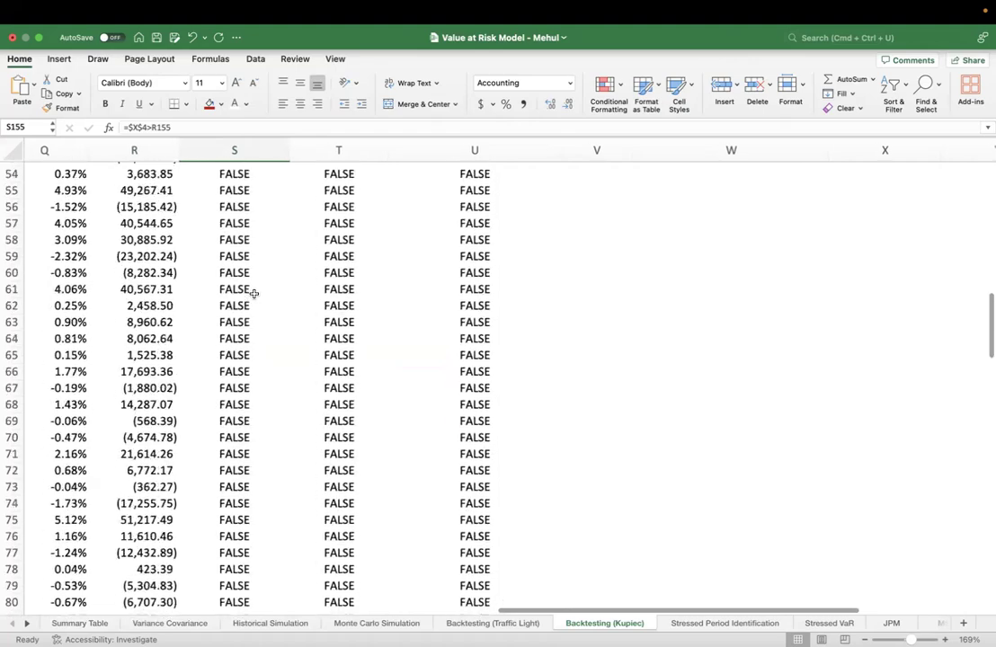
pyautogui.doubleClick(231, 215)
pyautogui.press('Return')
pyautogui.doubleClick(232, 232)
pyautogui.press('Escape')
pyautogui.scroll(1, 272, 209)
pyautogui.click(260, 215)
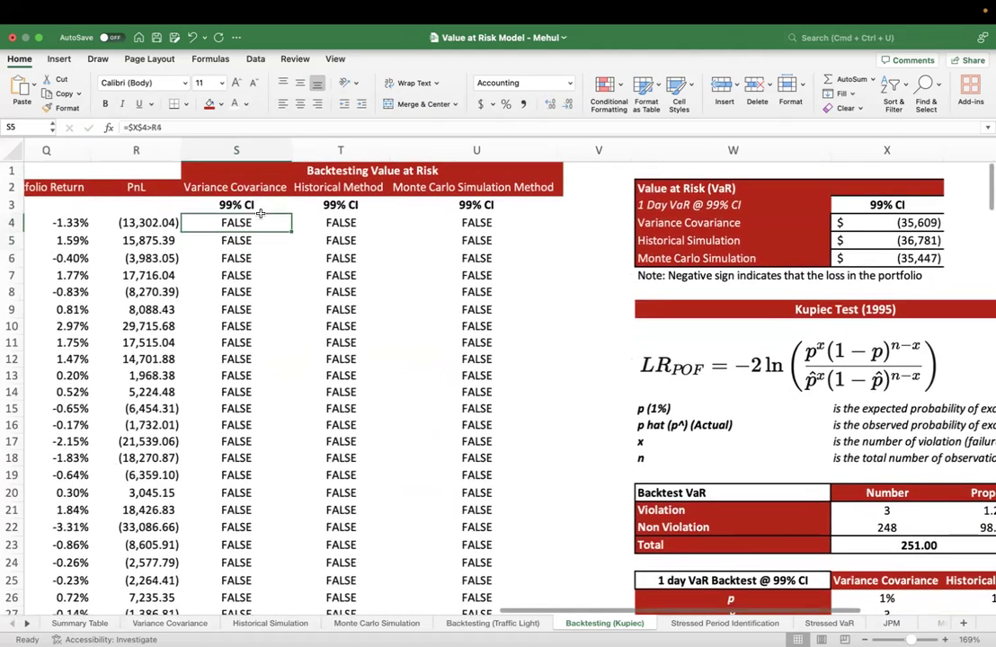
# Review the Historical Method results in T4:T8 and inspect the T4 formula comparing the Historical Simulation VaR with PnL
pyautogui.moveTo(343, 226); pyautogui.dragTo(341, 292)
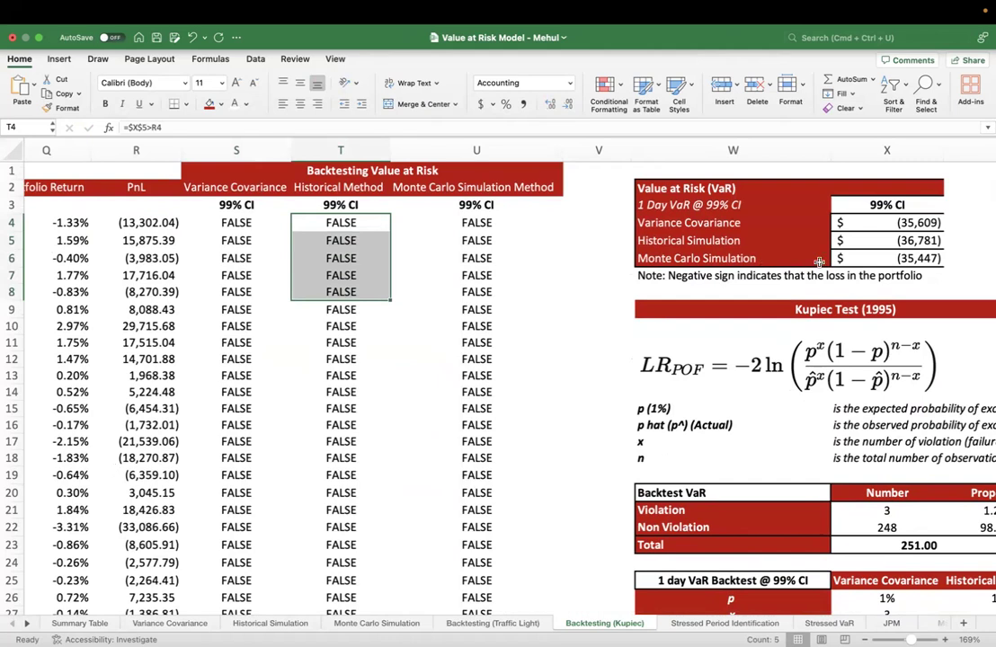
pyautogui.click(701, 240)
pyautogui.click(762, 259)
pyautogui.click(377, 222)
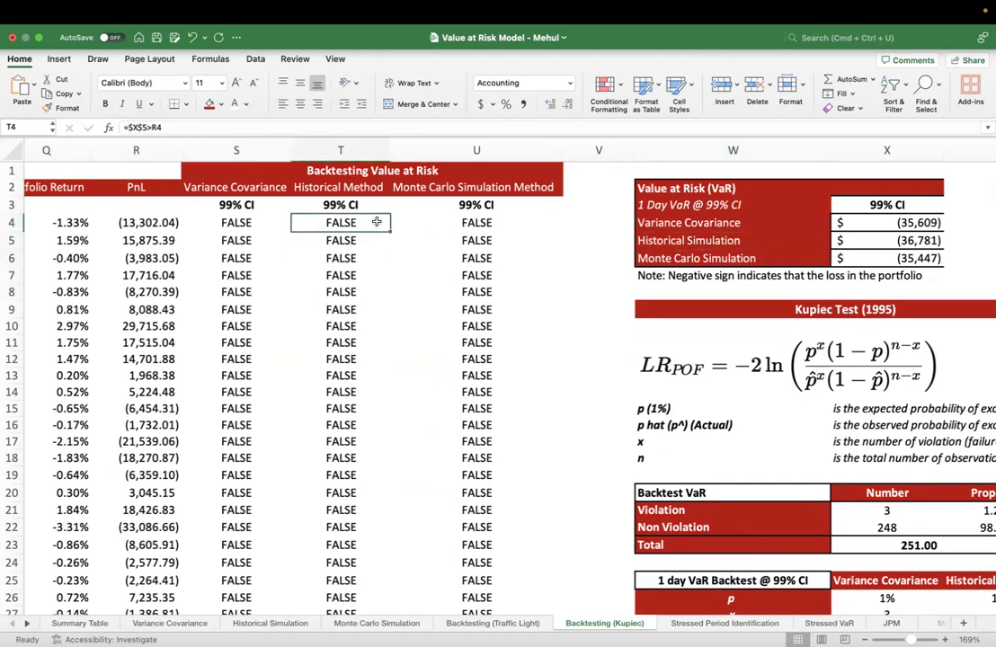
pyautogui.doubleClick(377, 222)
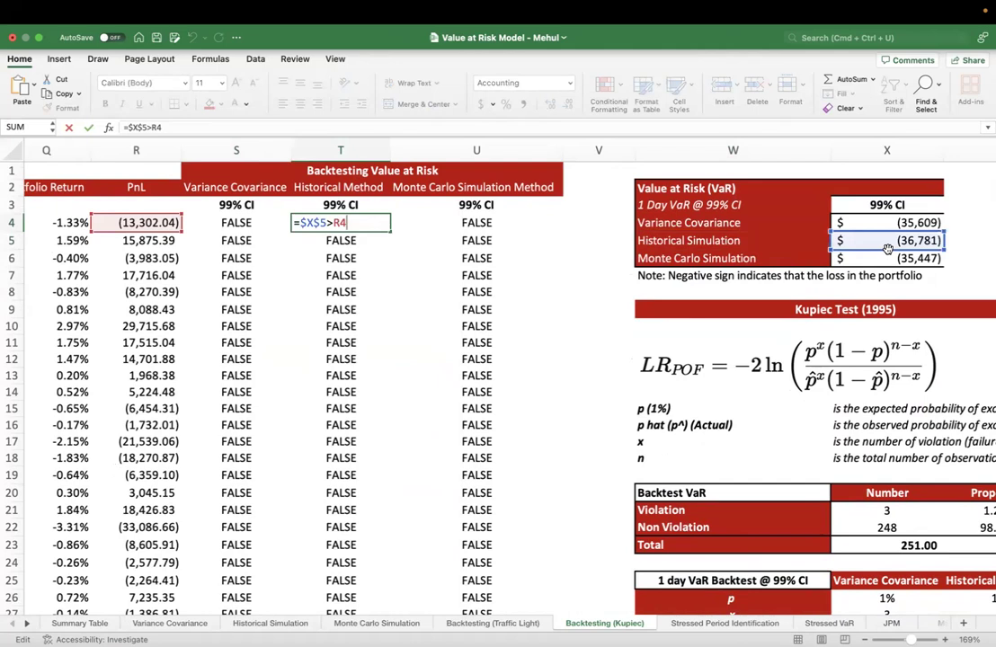
pyautogui.press('Escape')
# Inspect the Monte Carlo Simulation Method formula in U4 and the Historical Method formula in T5
pyautogui.click(504, 222)
pyautogui.doubleClick(504, 222)
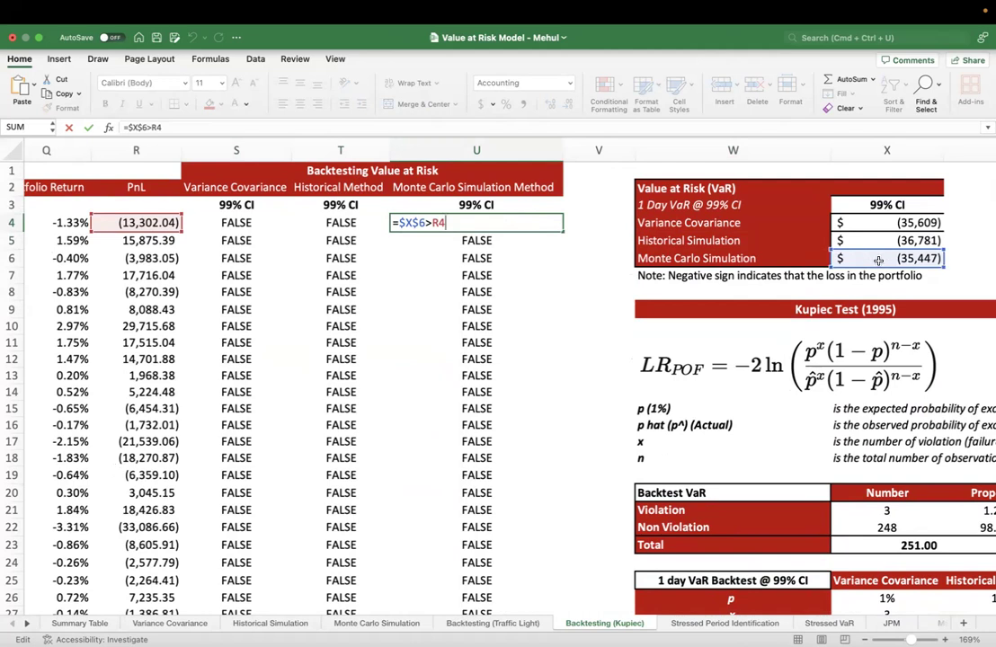
pyautogui.press('Escape')
pyautogui.doubleClick(357, 236)
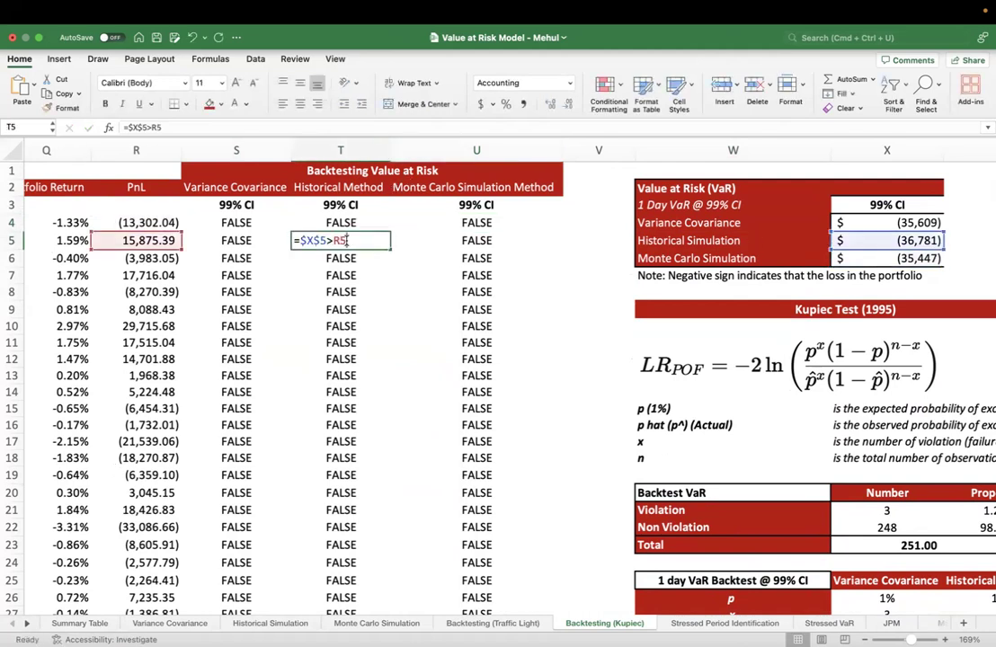
# Inspect the Monte Carlo Simulation Method formula in U5 and return to the Variance Covariance formula in S4
pyautogui.press('Escape')
pyautogui.doubleClick(422, 239)
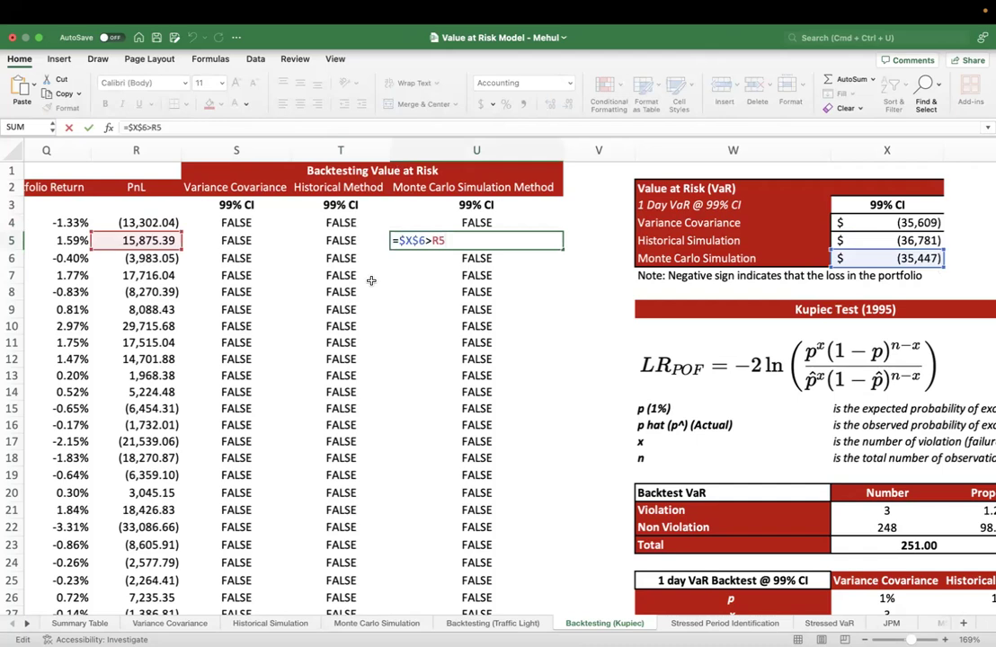
pyautogui.press('Escape')
pyautogui.click(250, 225)
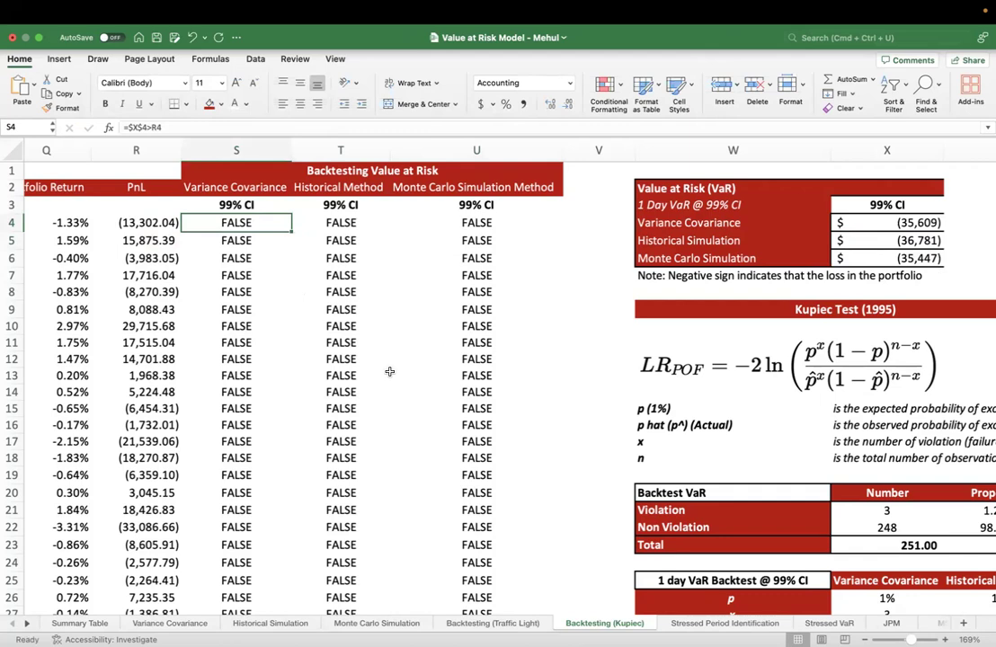
# Review the backtest results of all three methods in S4:U13, ending on the Variance Covariance check in S6
pyautogui.hscroll(2, 552, 311)
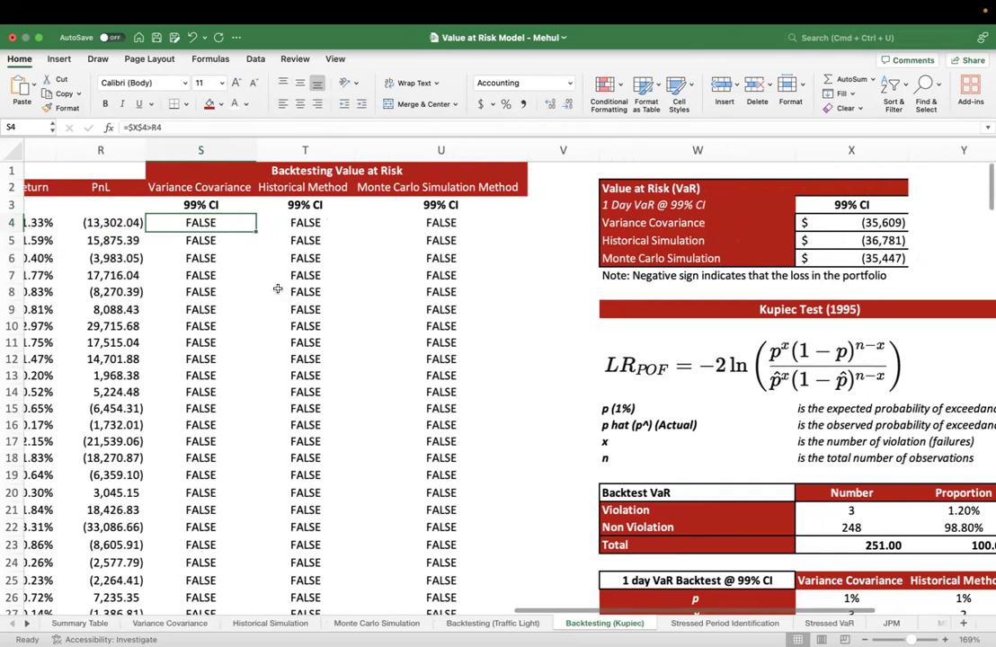
pyautogui.moveTo(222, 225); pyautogui.dragTo(424, 377)
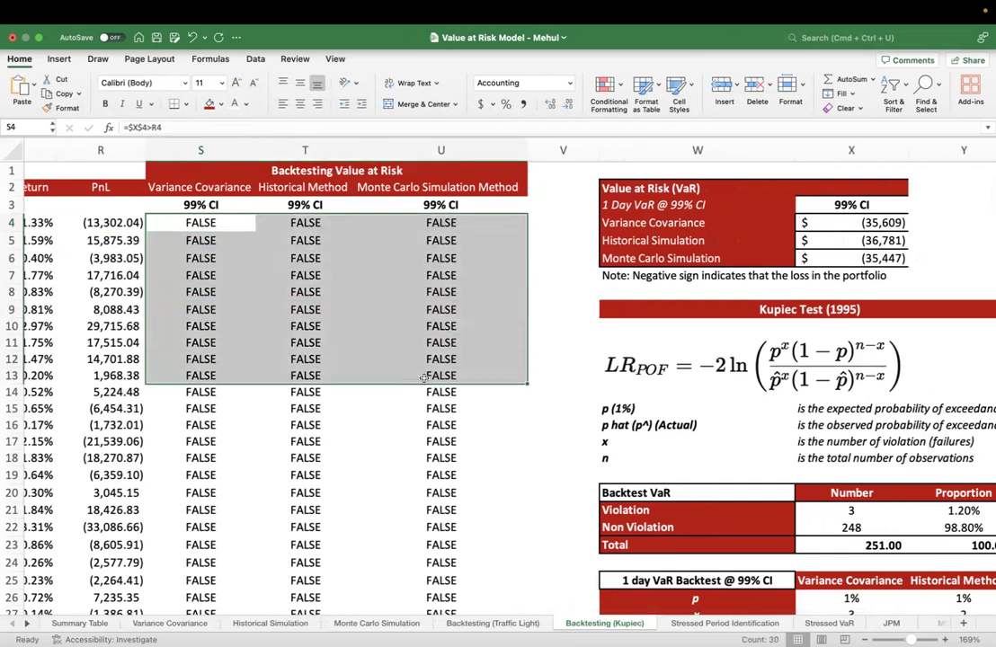
pyautogui.click(419, 321)
pyautogui.hscroll(2, 419, 321)
pyautogui.click(164, 241)
pyautogui.click(144, 258)
# Move on to the Kupiec Test (1995) section and select its heading in W9
pyautogui.hscroll(3, 475, 316)
pyautogui.scroll(-1, 476, 315)
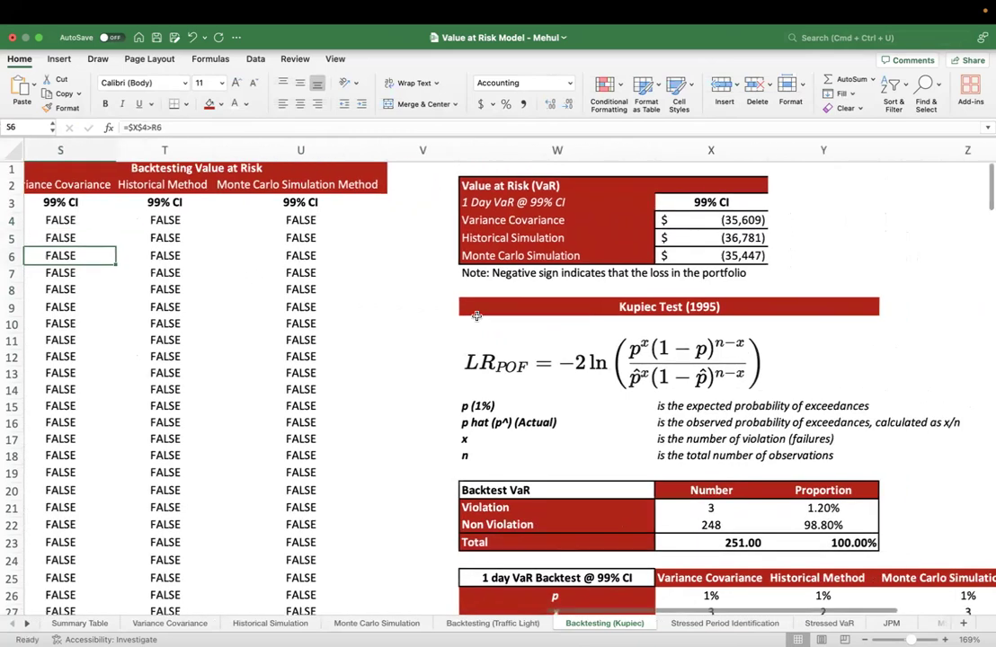
pyautogui.hscroll(2, 476, 317)
pyautogui.scroll(-5, 476, 316)
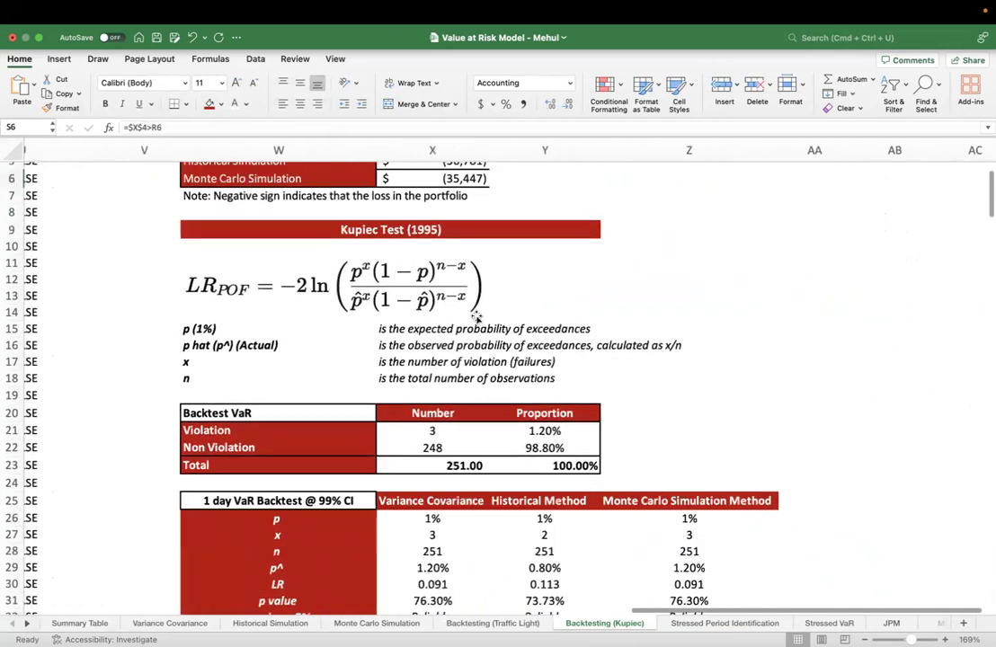
pyautogui.scroll(-1, 478, 319)
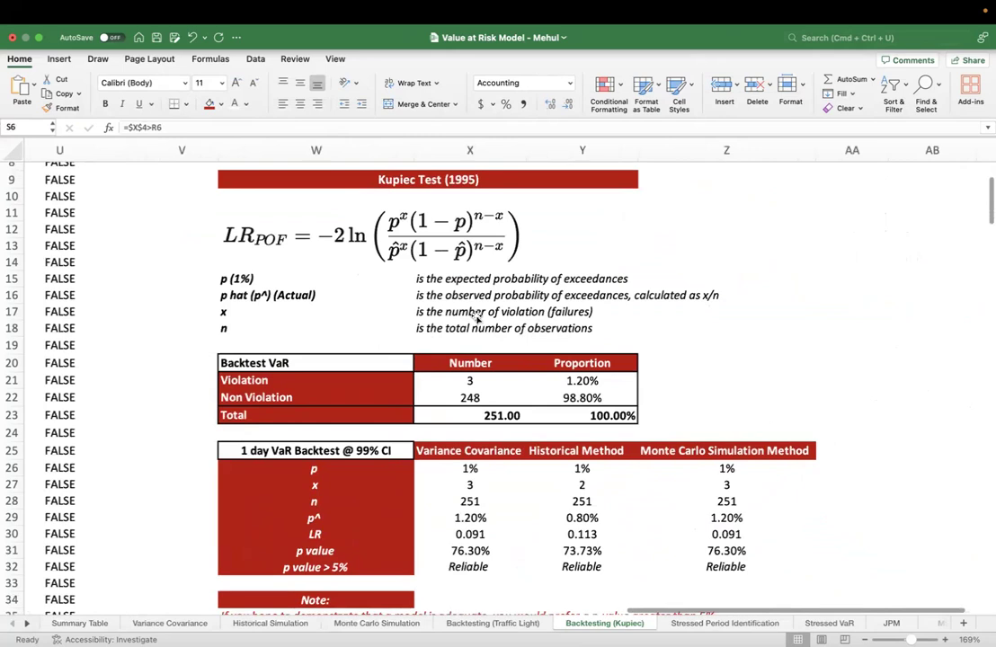
pyautogui.click(408, 180)
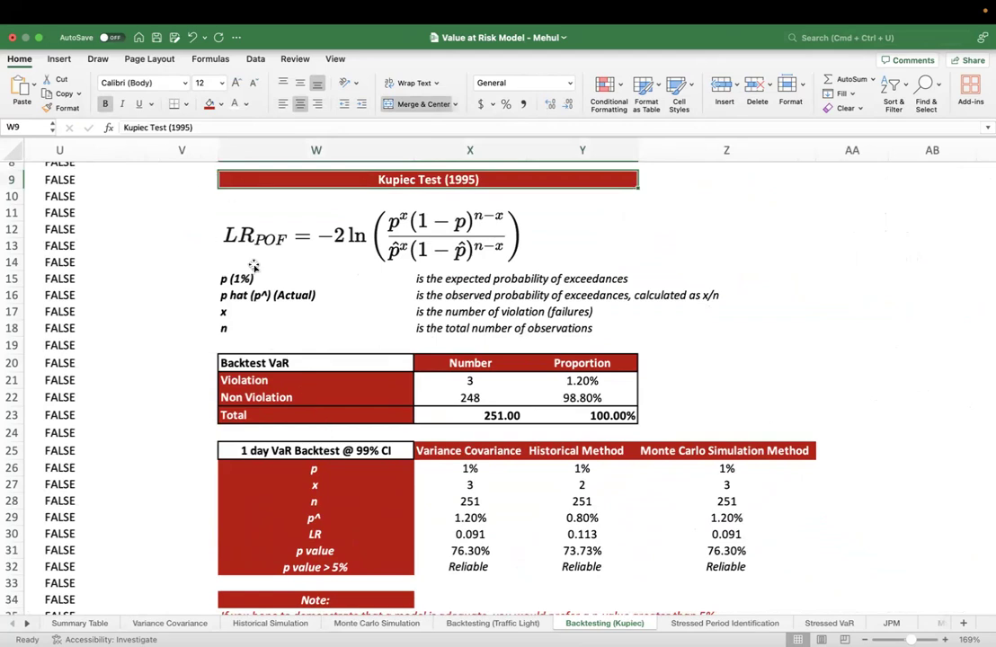
# Examine the LR POF formula image and the definition of p (1%) in row 15
pyautogui.scroll(-2, 245, 252)
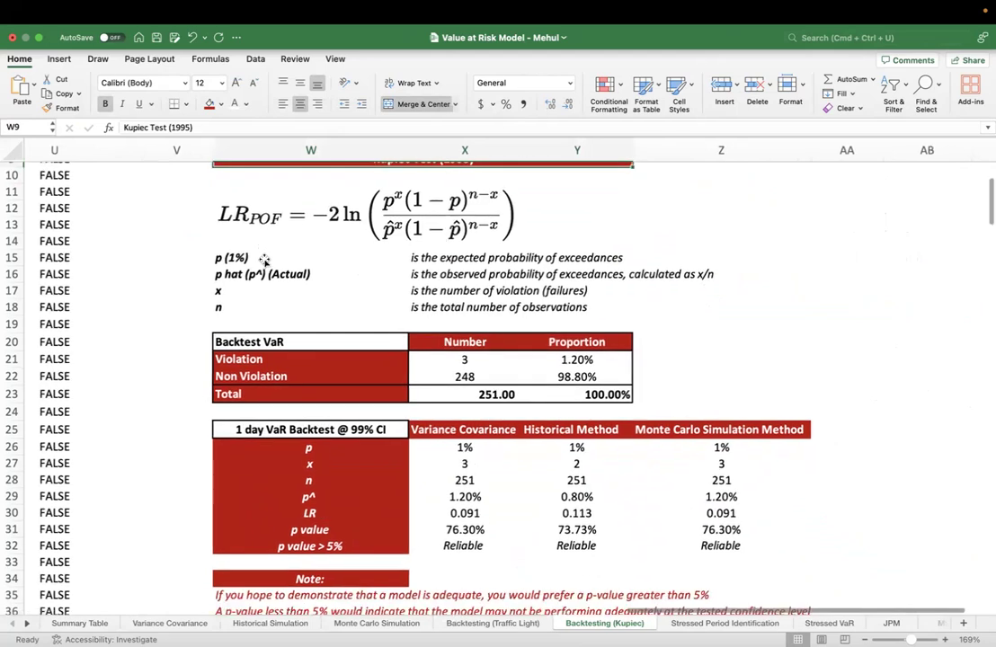
pyautogui.scroll(4, 261, 259)
pyautogui.hscroll(1, 266, 262)
pyautogui.scroll(1, 265, 262)
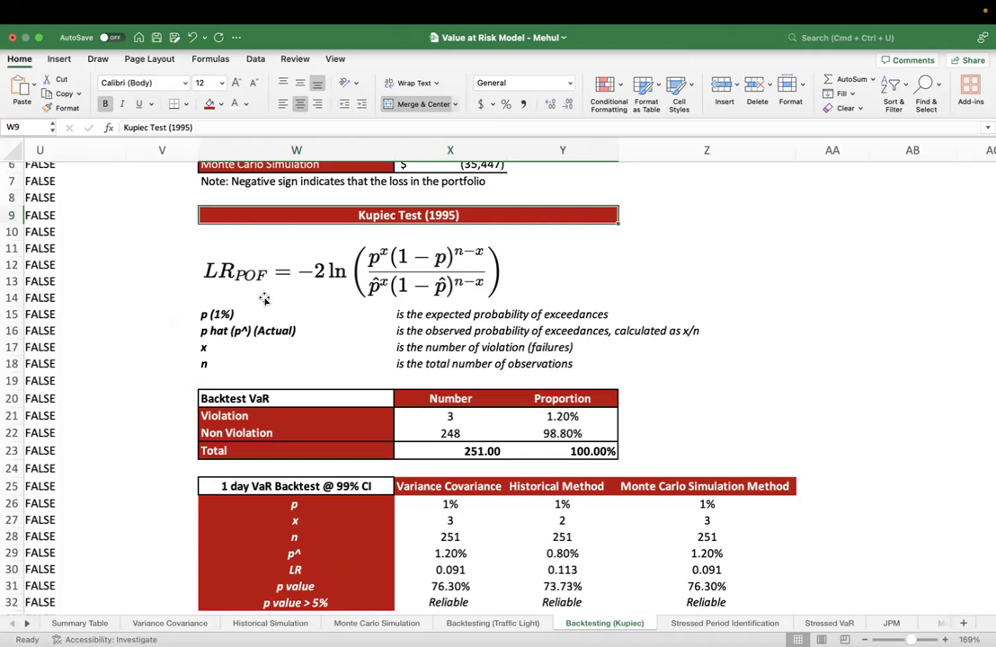
pyautogui.scroll(1, 262, 297)
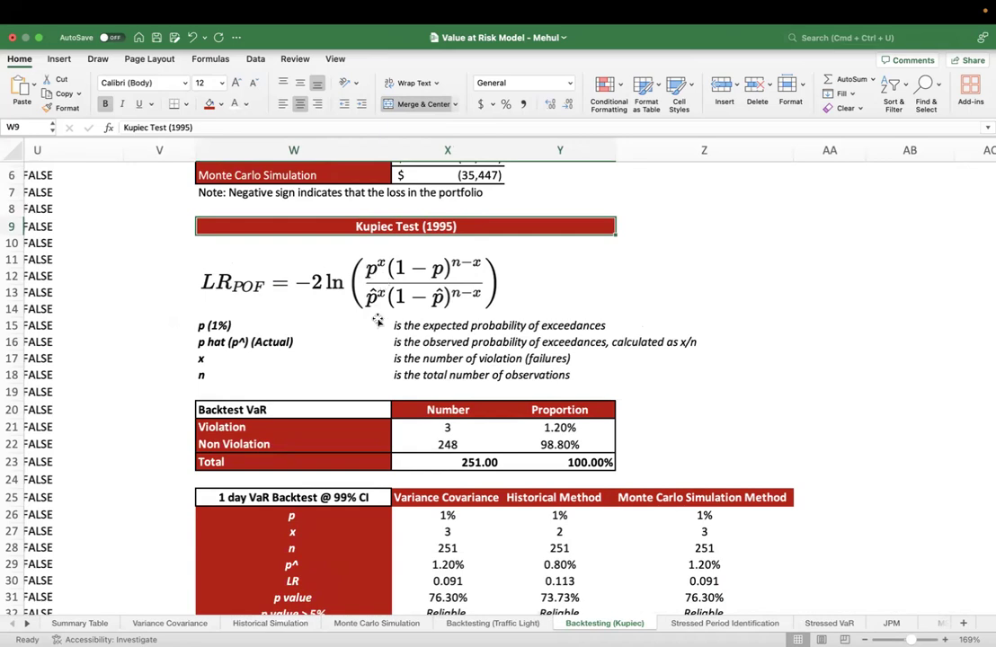
pyautogui.click(232, 285)
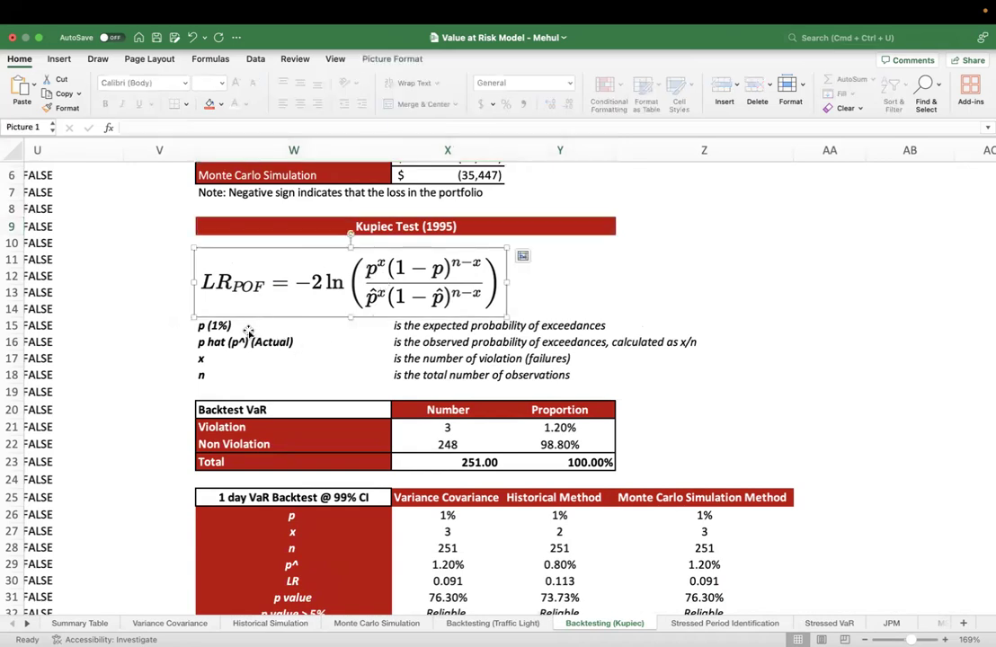
pyautogui.click(251, 329)
pyautogui.click(424, 326)
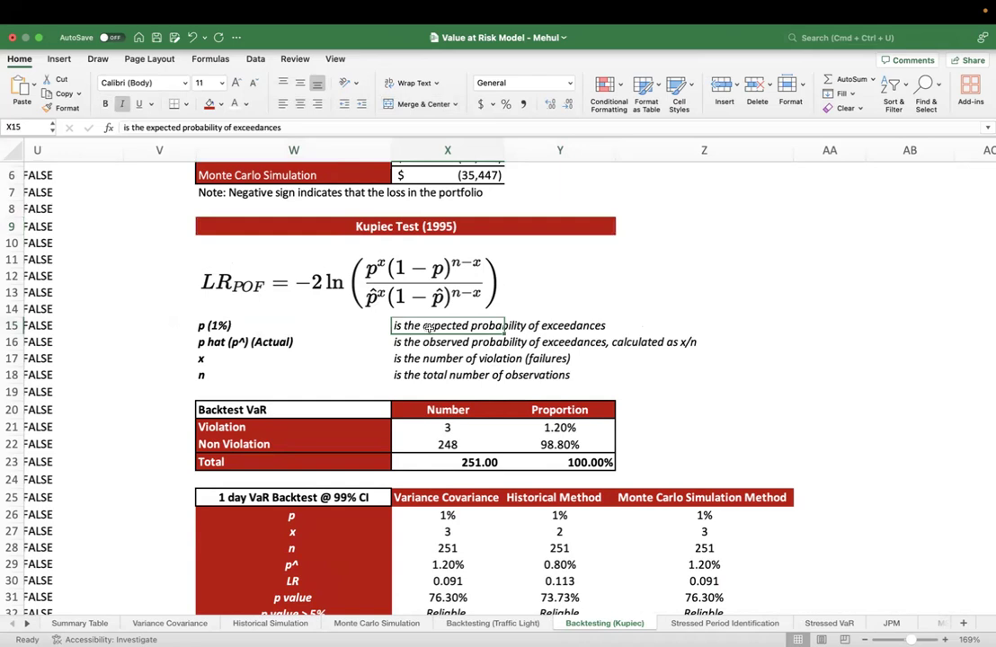
# Enter the note "99%VaR -> p=1%" in cell Z12 beside the Kupiec formula
pyautogui.click(666, 280)
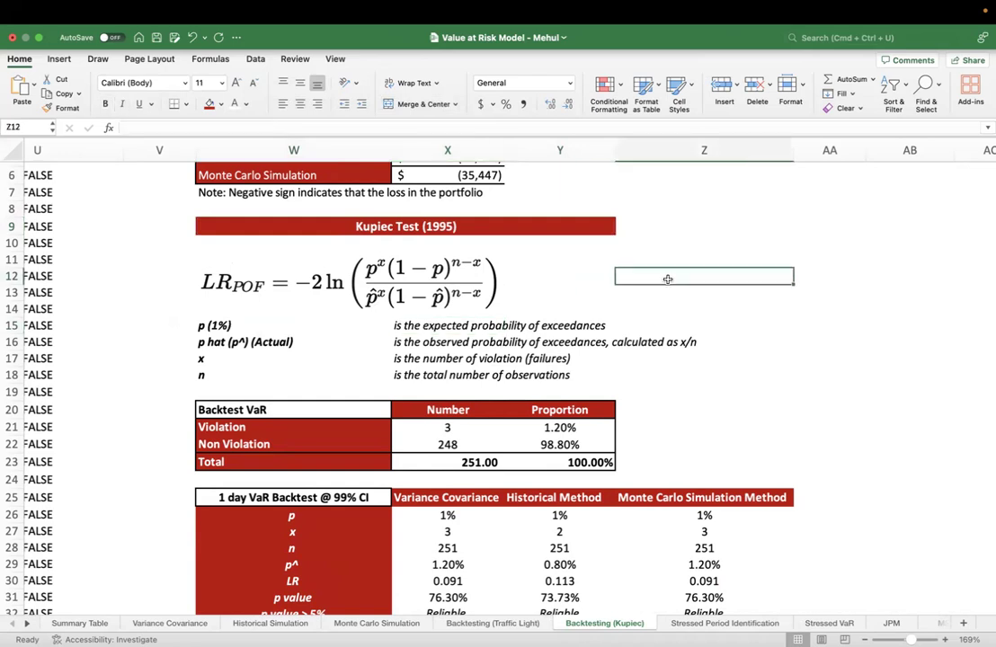
pyautogui.write('99%VA')
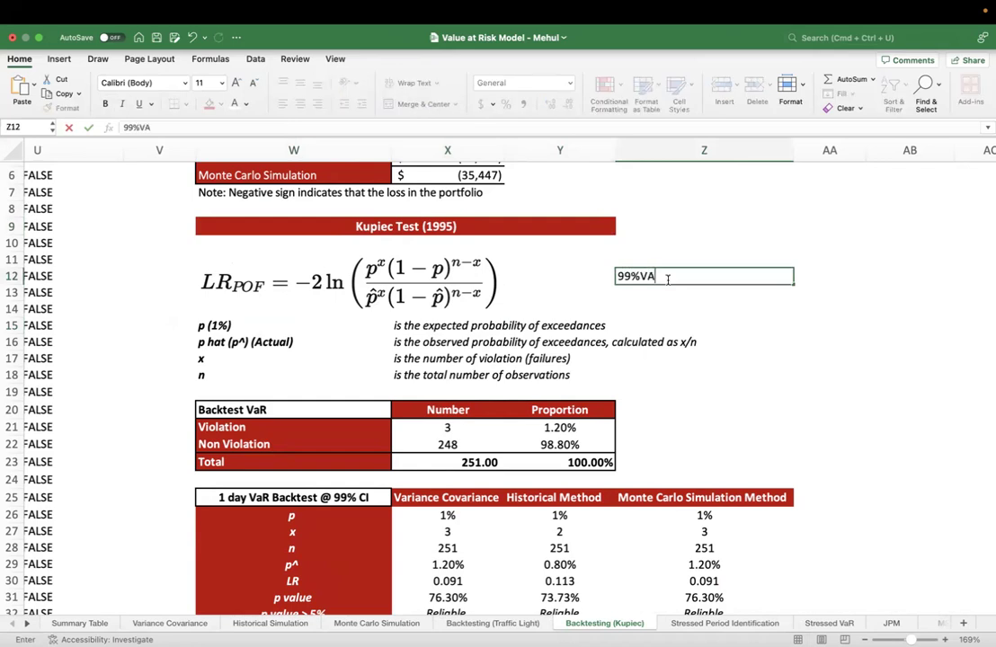
pyautogui.write('aR -> p=1%')
pyautogui.press('Return')
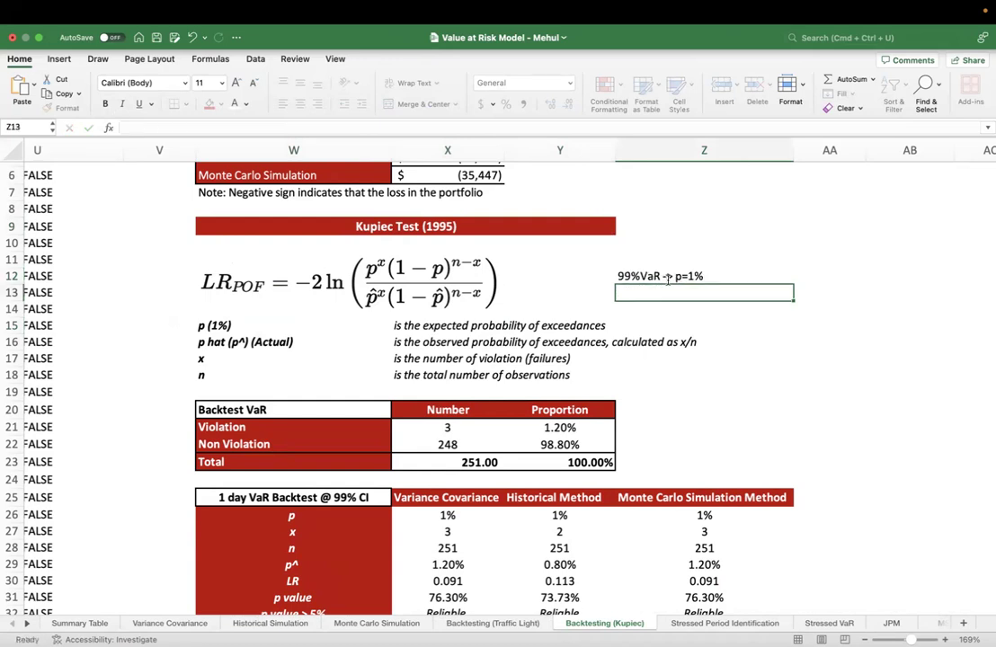
# Enter the note "95%VaR -> p = 5%" in cell Z13
pyautogui.write('95%V')
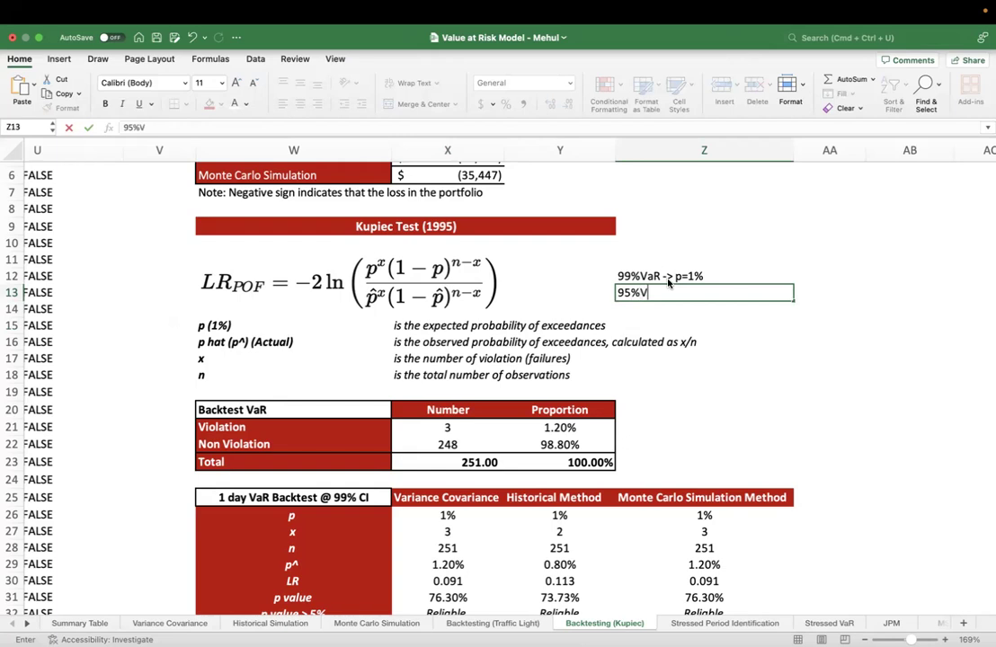
pyautogui.write('aR -> p = 5%')
pyautogui.press('Return')
# Enter the note "90%VaR -> P = 10%" in cell Z14
pyautogui.write('90')
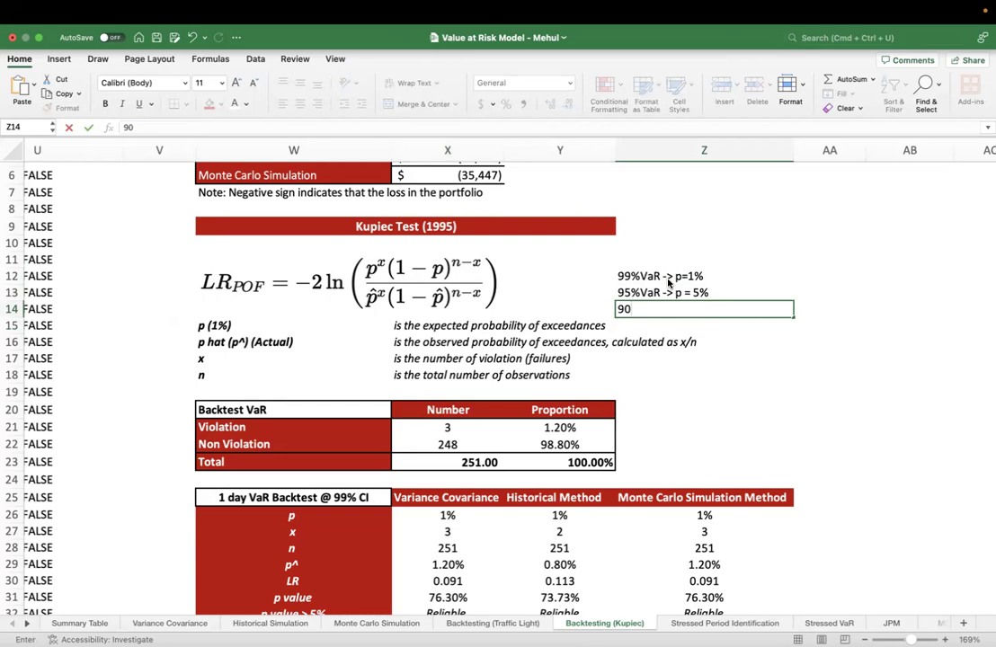
pyautogui.write('%VaR -> P = 10%')
pyautogui.press('Return')
# Review the definitions of p in row 15 and p hat (p^) in row 16
pyautogui.click(269, 325)
pyautogui.click(434, 327)
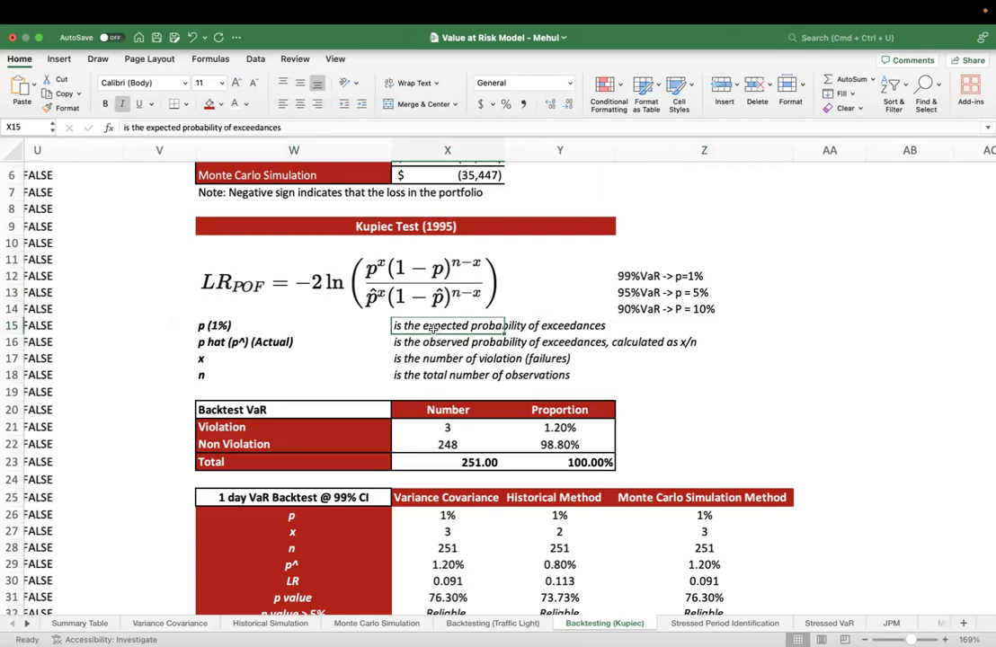
pyautogui.press('Right')
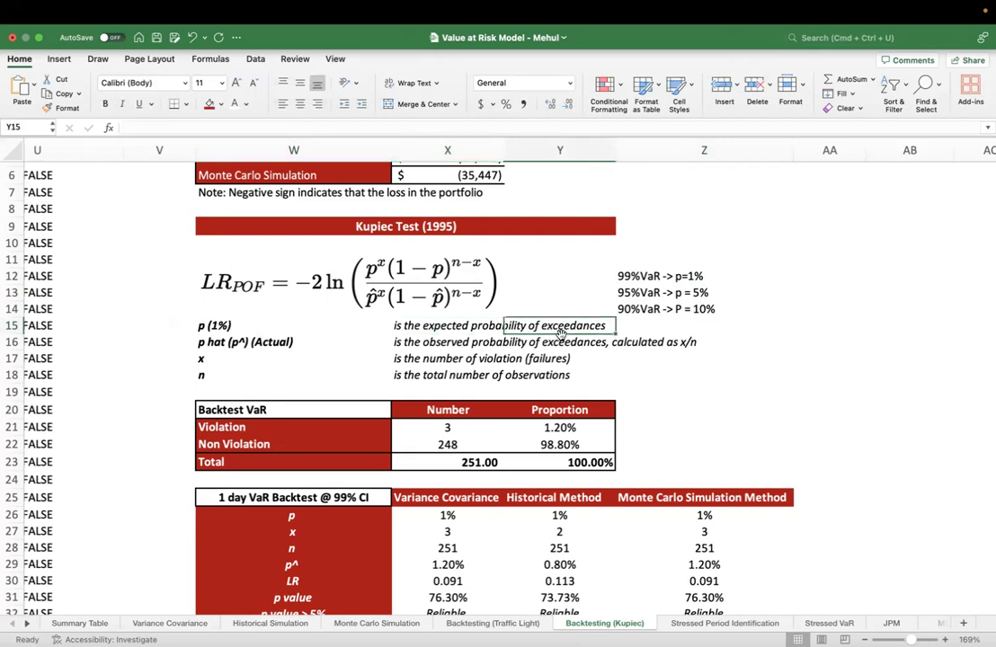
pyautogui.click(366, 343)
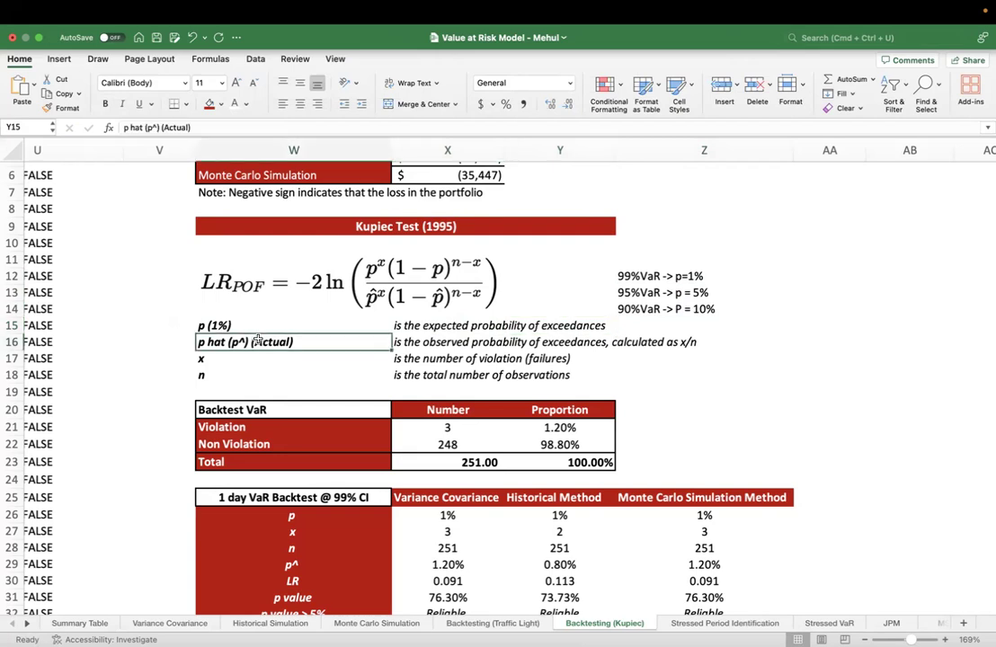
pyautogui.click(413, 343)
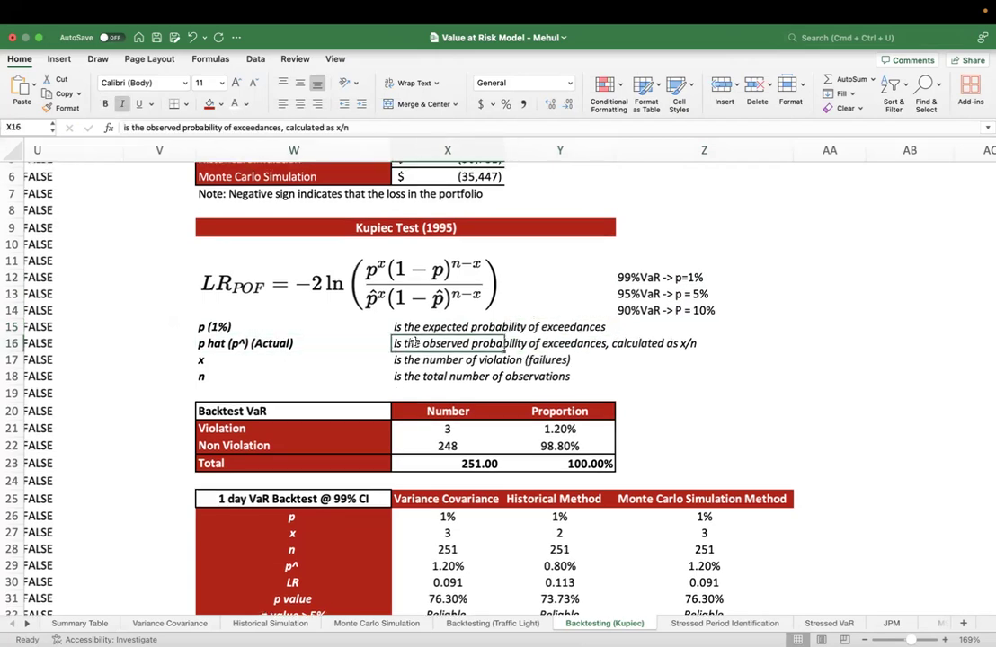